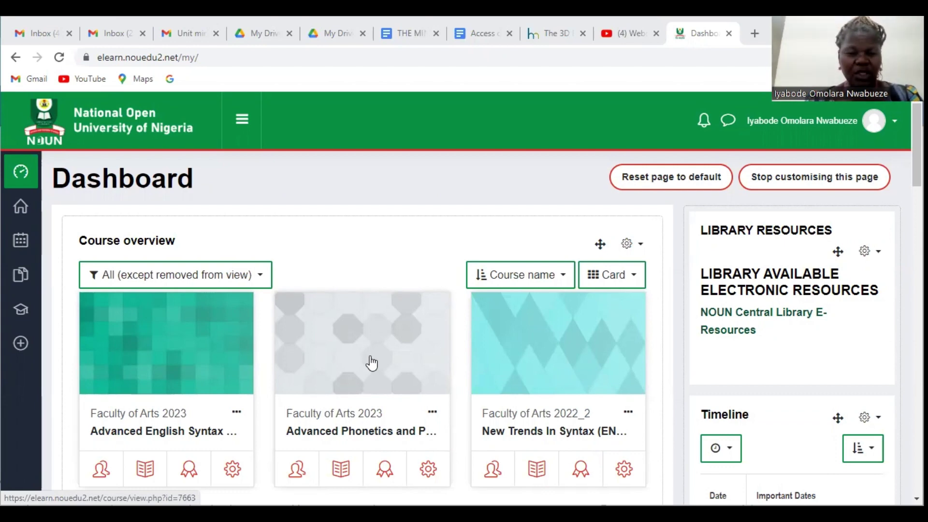
Open the Advanced Phonetics and Phonology (ENG841_23) course from the dashboard and turn on editing
click(372, 363)
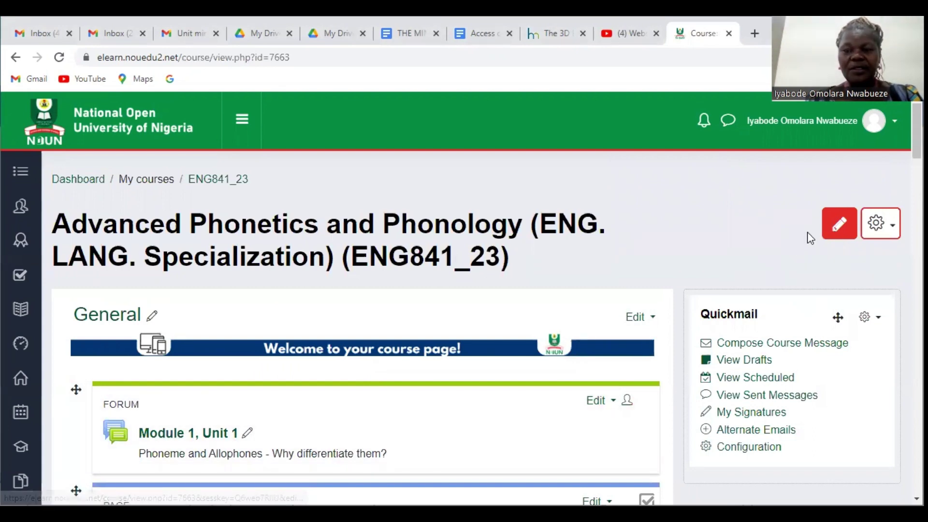
click(839, 225)
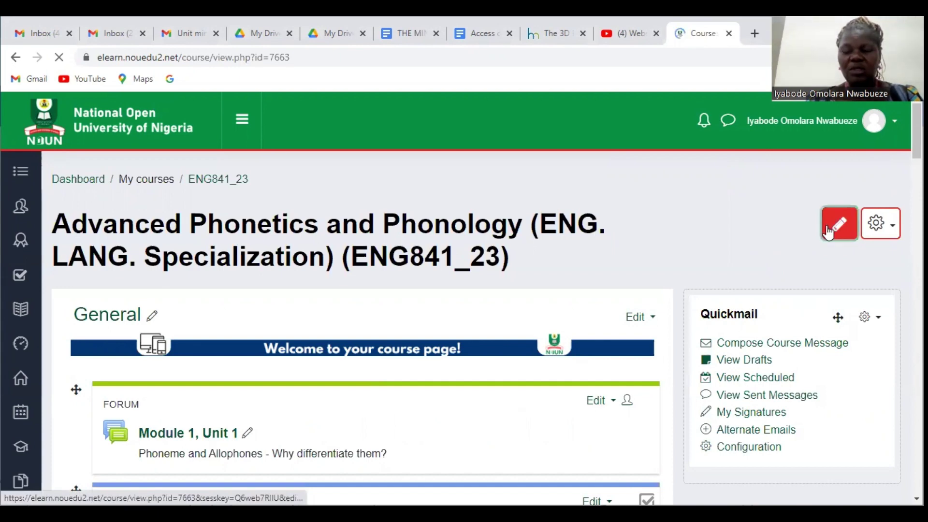
click(838, 227)
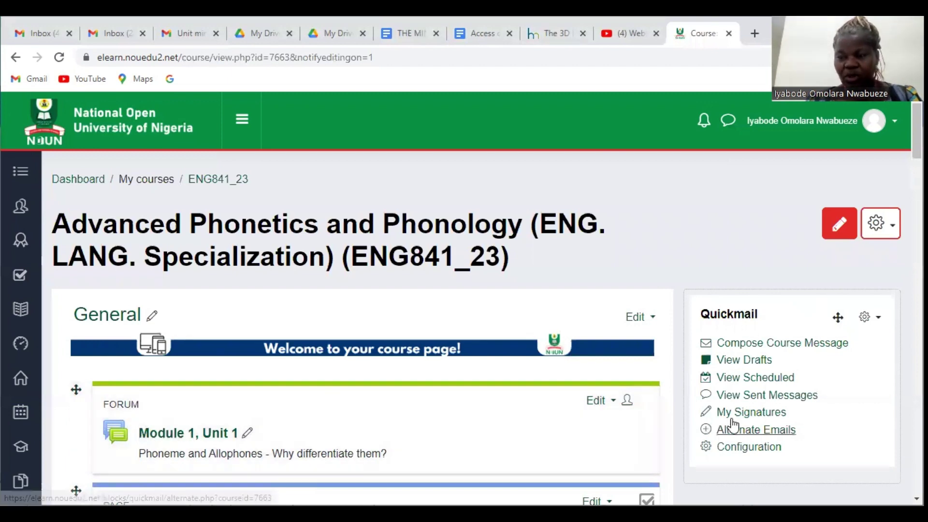
Examine the course page sections from Course Resources to Feedback, including the chats and forum under Course Activities
scroll(903, 409, down, 15)
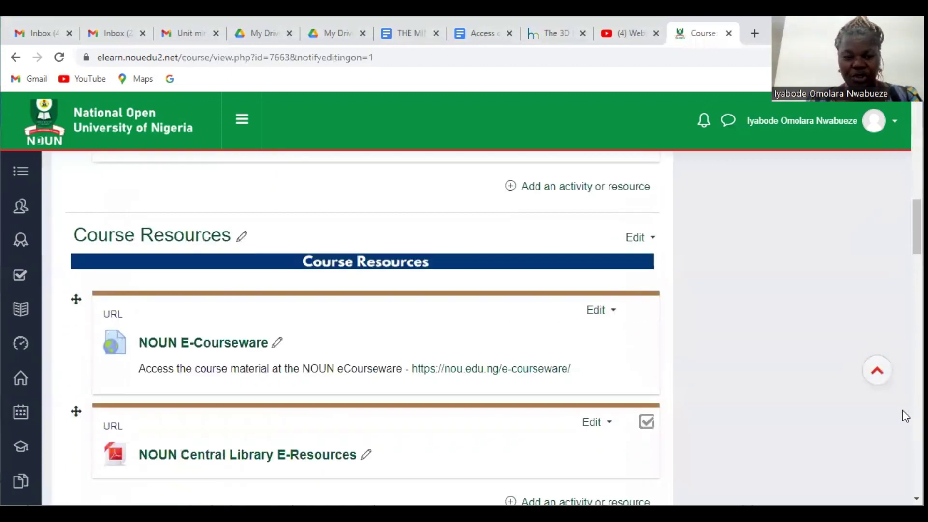
scroll(903, 410, down, 5)
scroll(903, 411, down, 7)
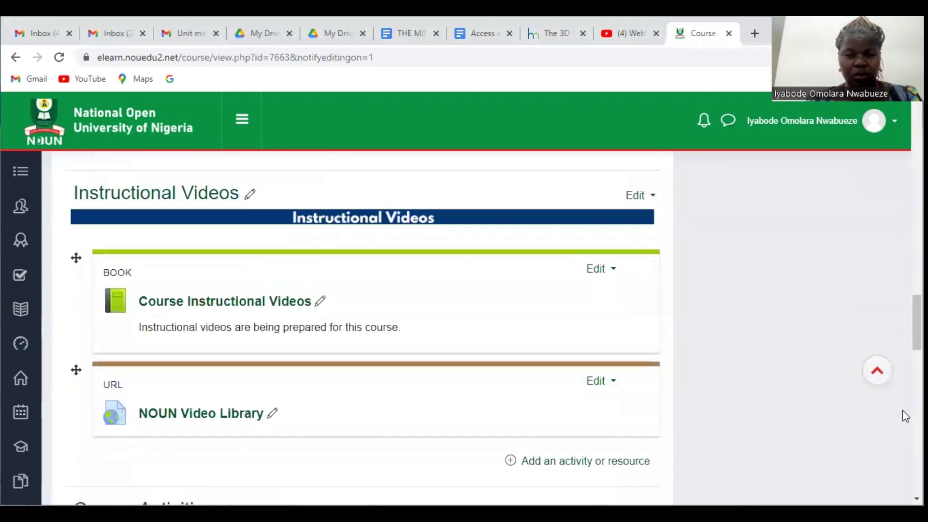
scroll(903, 416, down, 10)
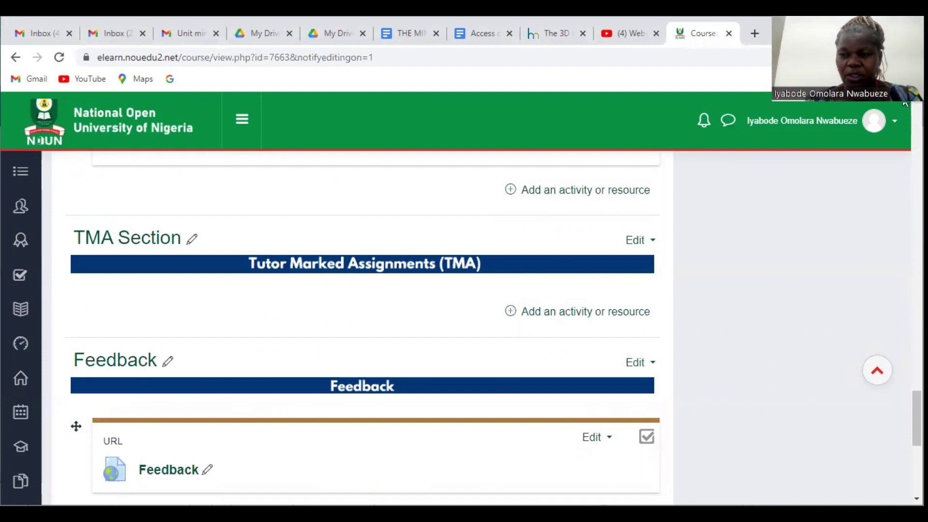
scroll(363, 329, up, 1)
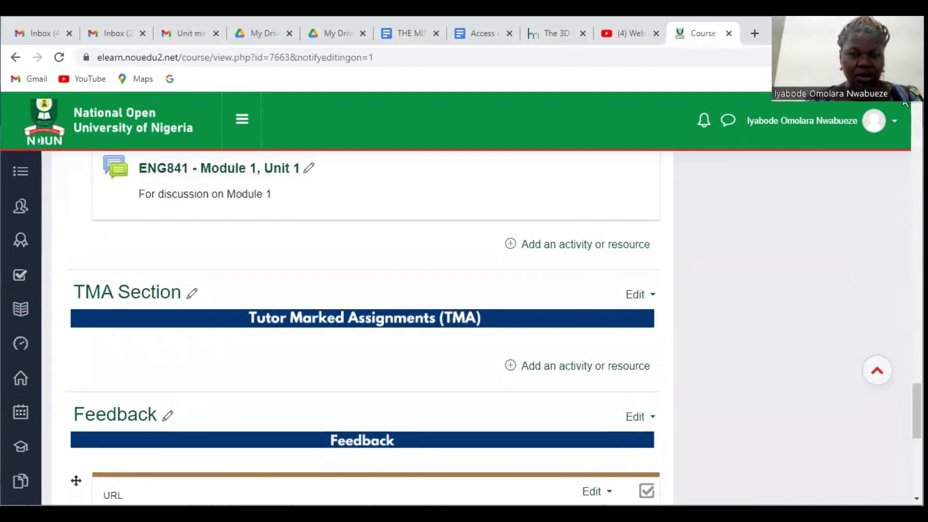
scroll(362, 329, up, 2)
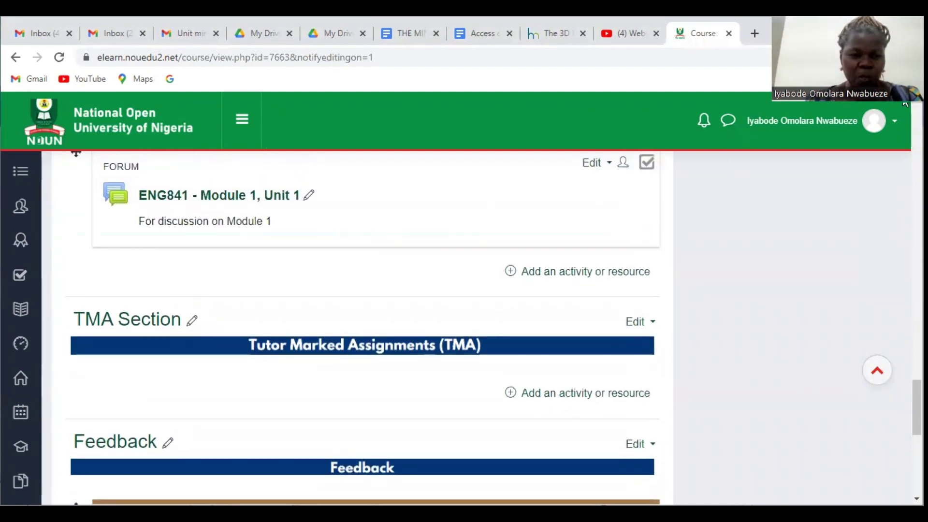
scroll(363, 329, up, 3)
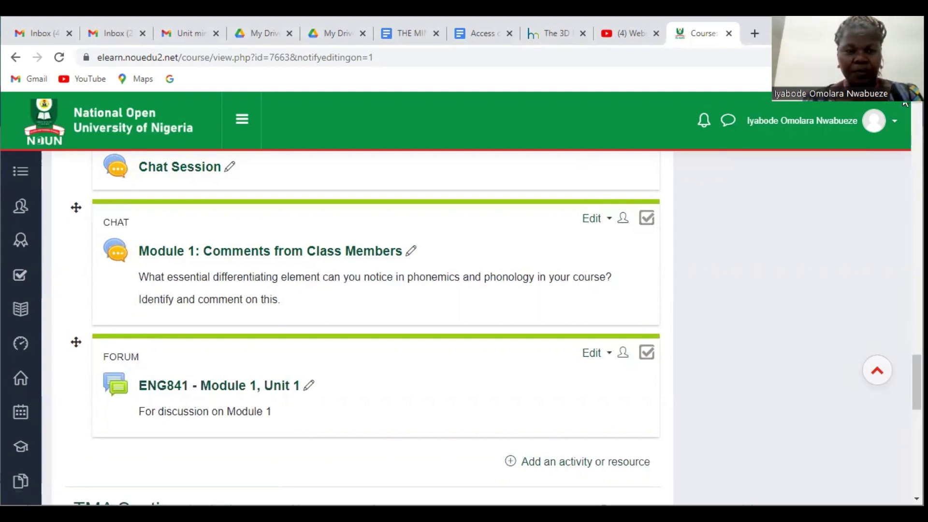
scroll(526, 208, up, 1)
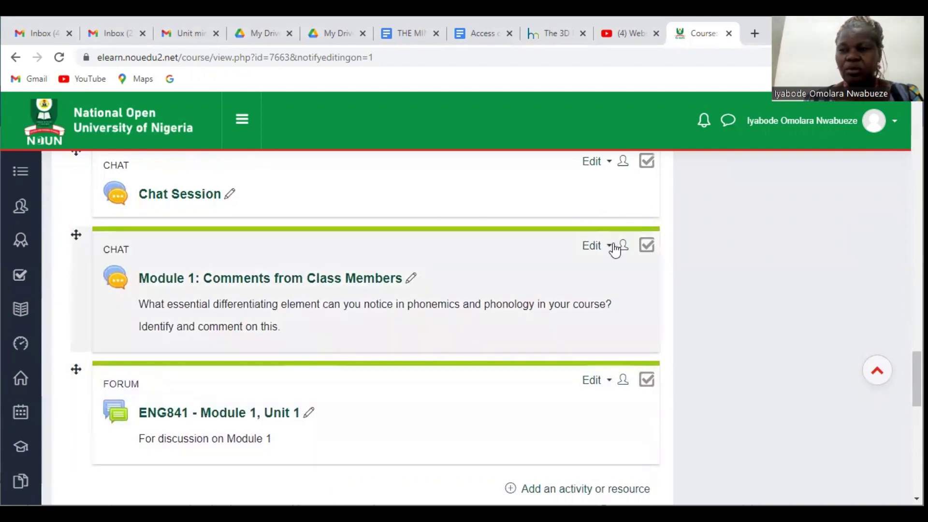
Switch the role to Student for the ENG841_23 course
click(895, 121)
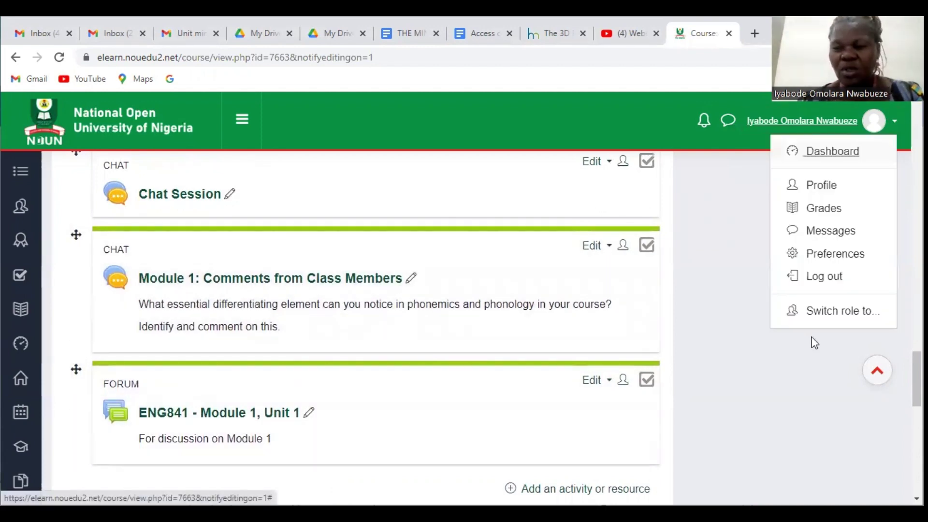
click(840, 315)
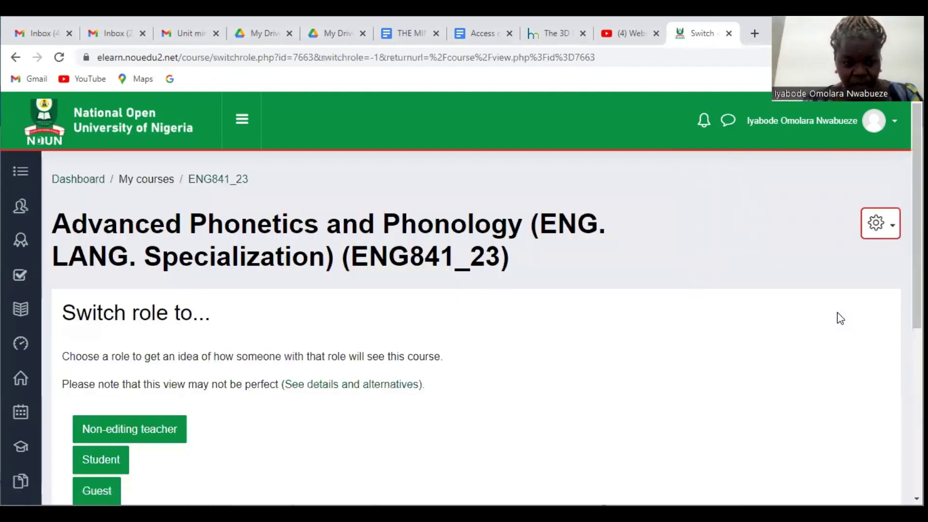
click(103, 462)
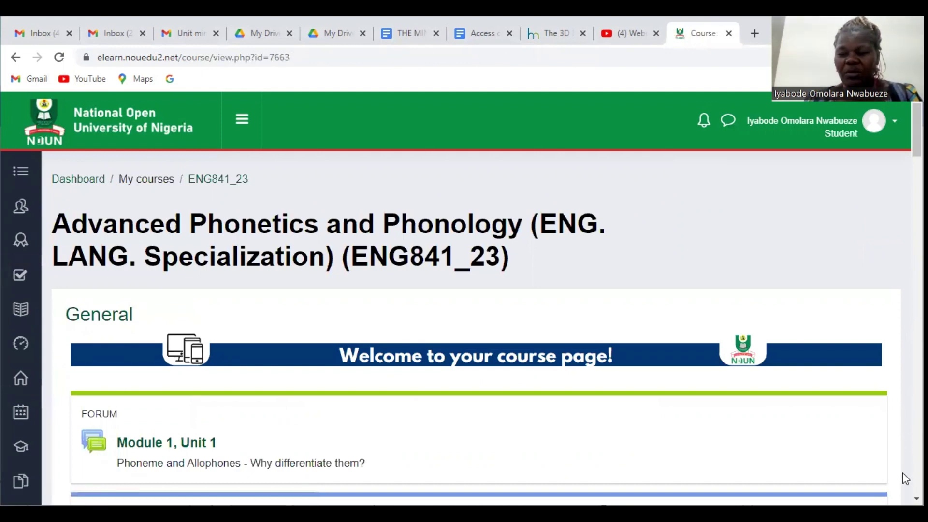
Look through the course sections in the student view and open the chat "Module 1: Comments from Class Members"
scroll(476, 329, down, 3)
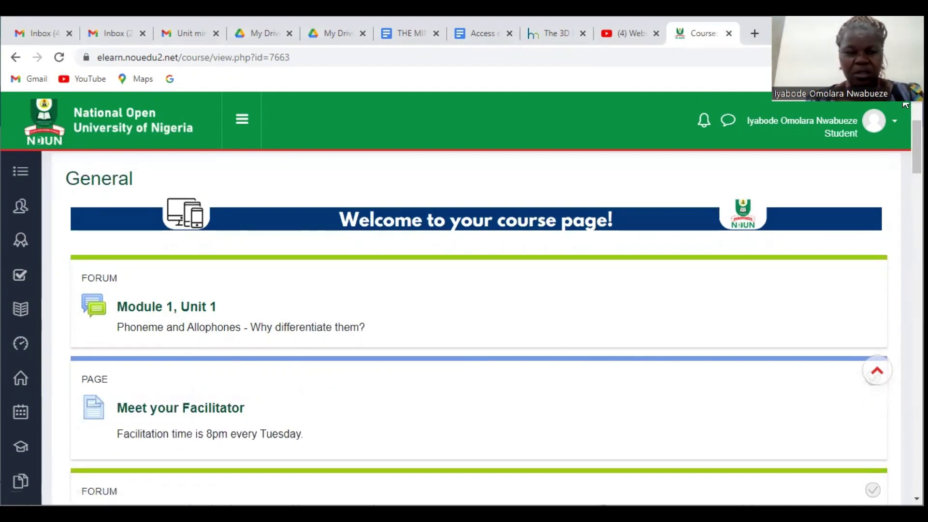
scroll(905, 105, up, 1)
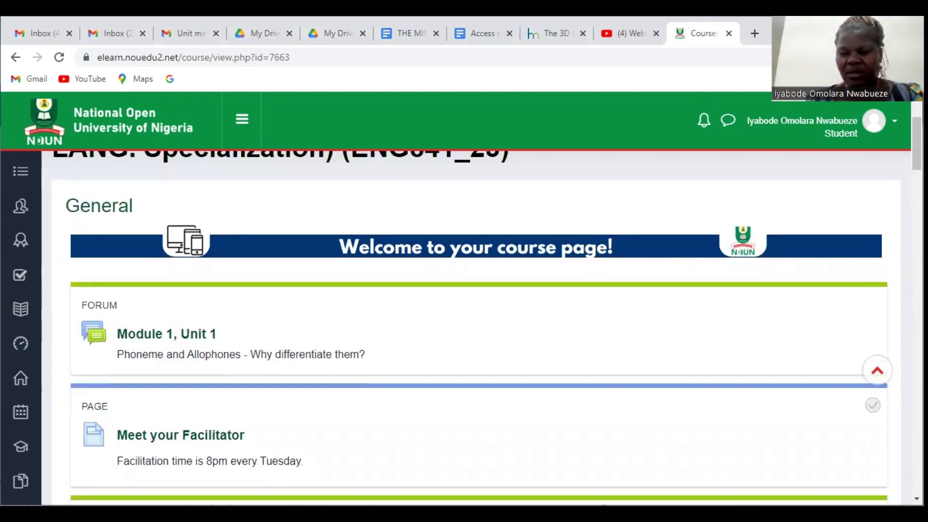
scroll(903, 484, down, 12)
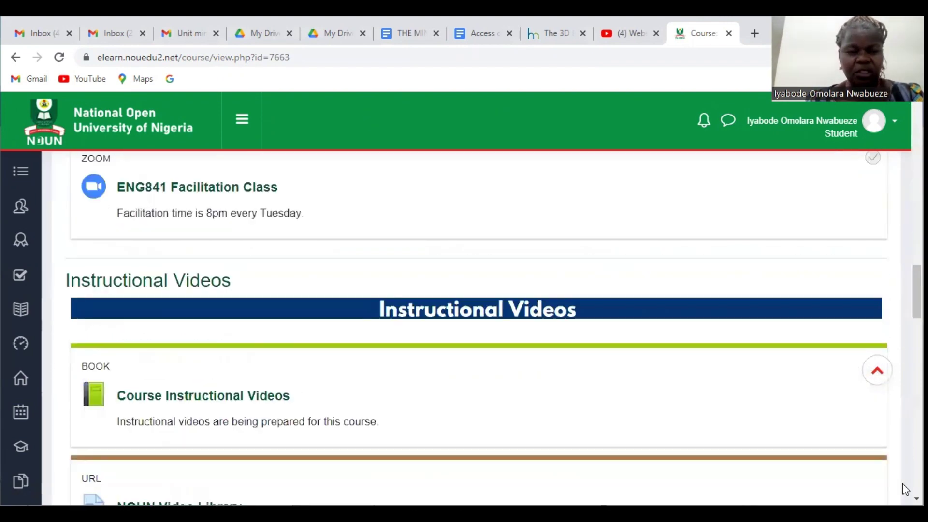
scroll(903, 484, down, 5)
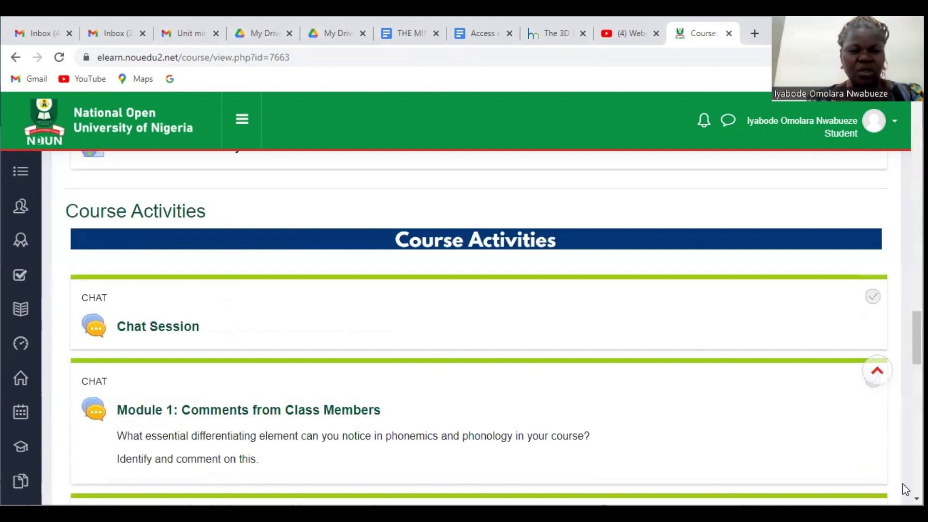
scroll(903, 484, down, 5)
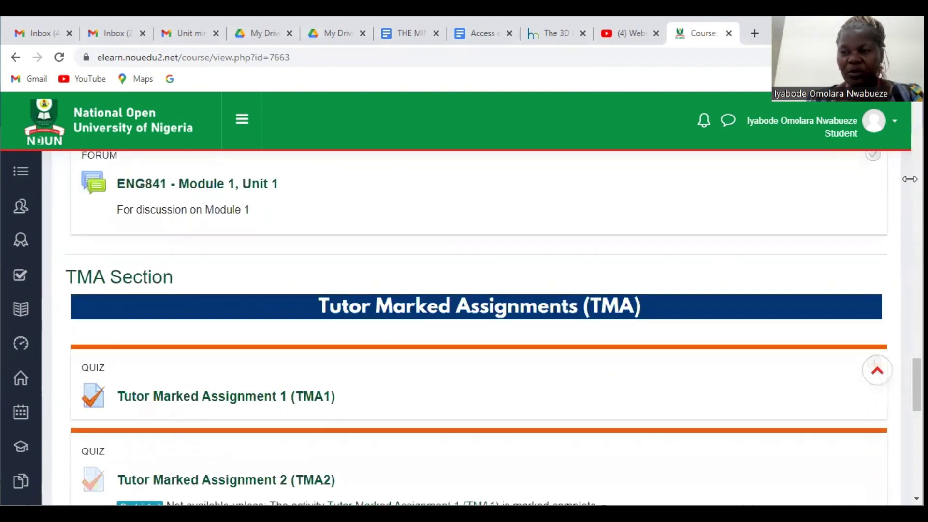
scroll(903, 99, up, 5)
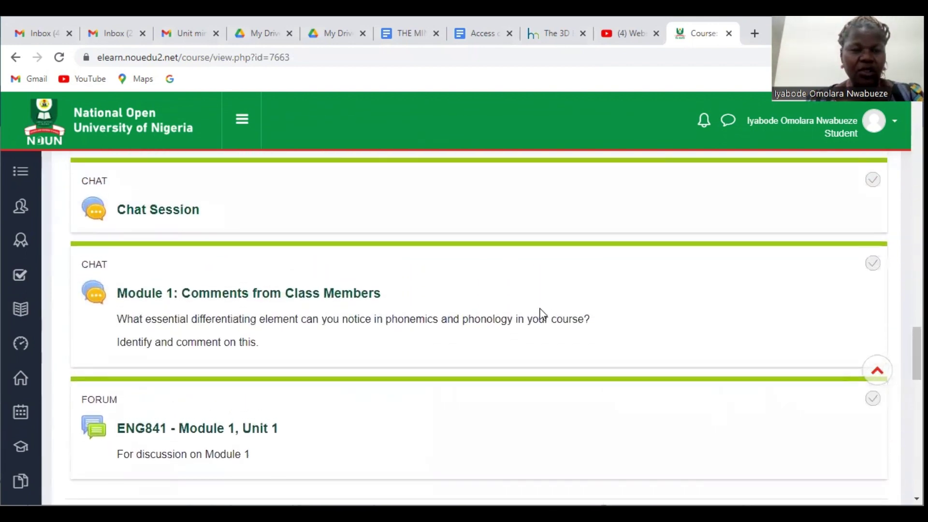
click(195, 295)
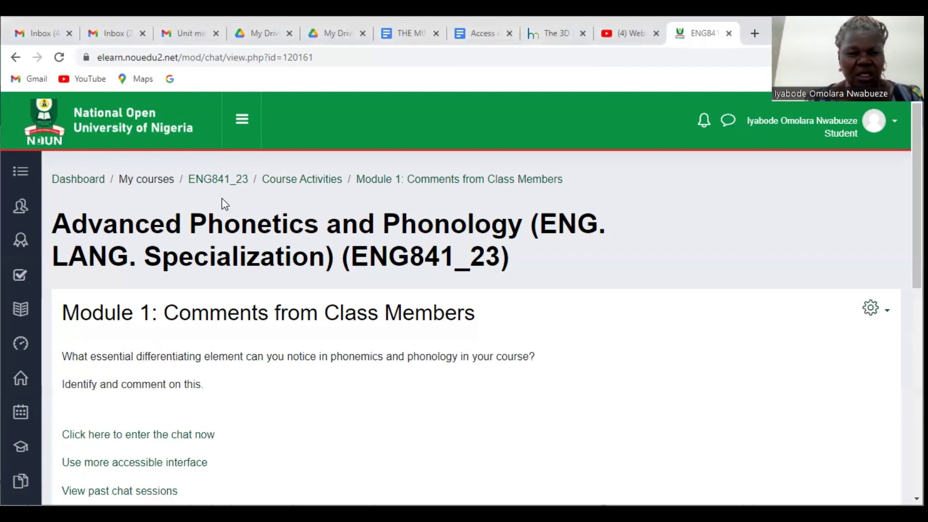
Return to the Course Activities section and open the "ENG841 - Module 1, Unit 1" forum
click(284, 183)
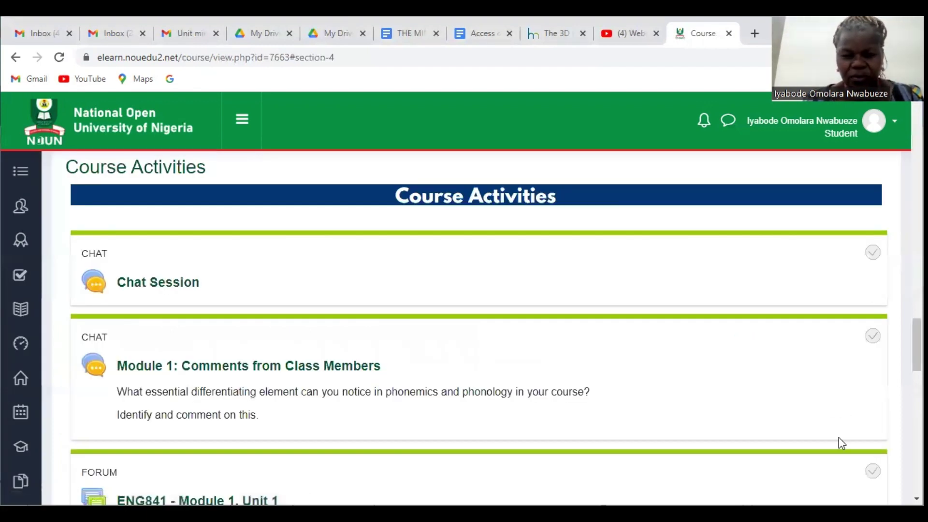
scroll(903, 426, down, 6)
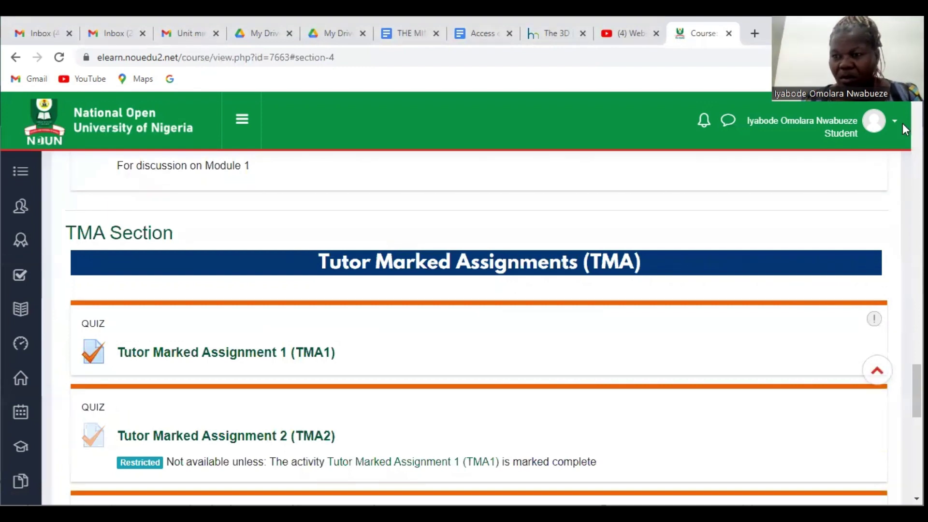
scroll(904, 103, up, 3)
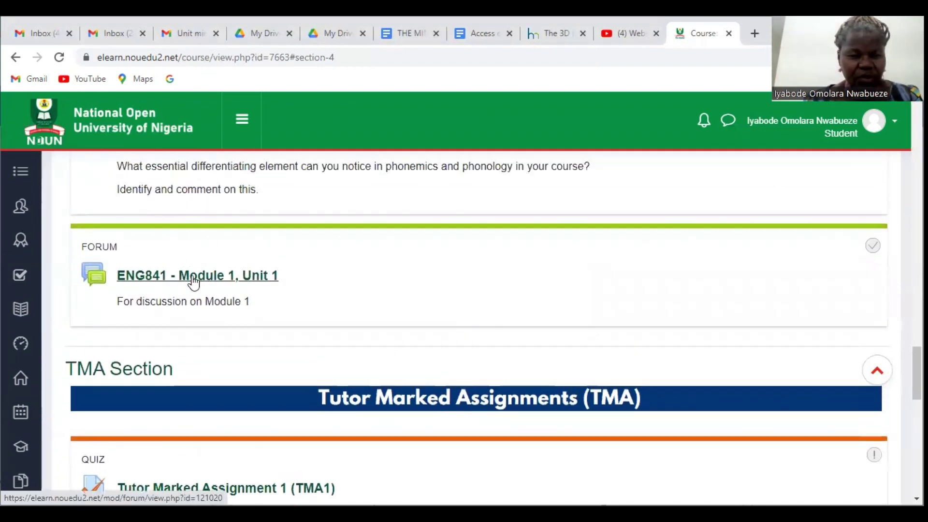
click(196, 279)
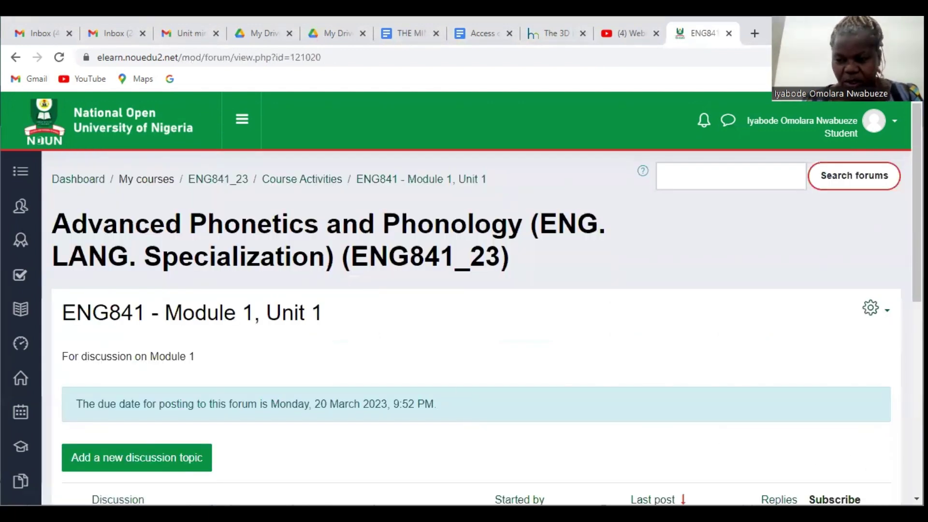
Review the forum's posting due date and discussion list, and go back to the course page
scroll(476, 329, down, 1)
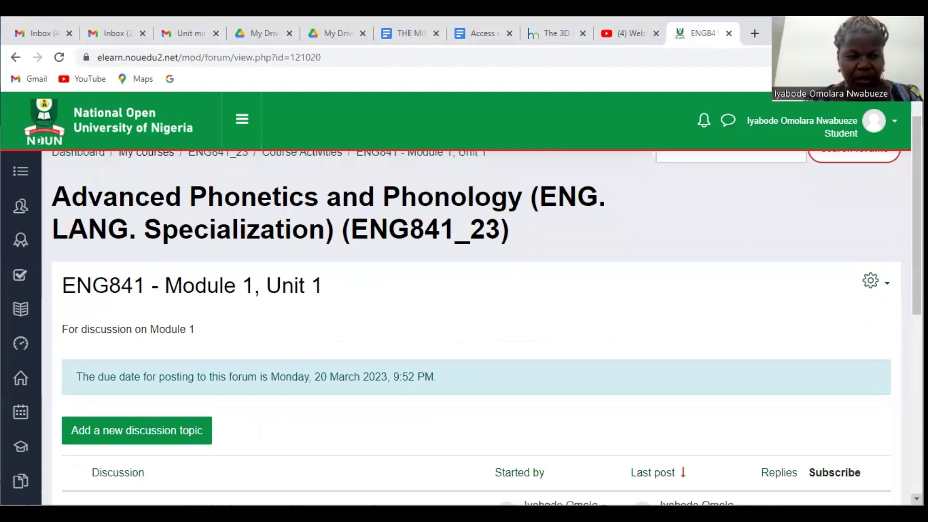
scroll(476, 329, down, 3)
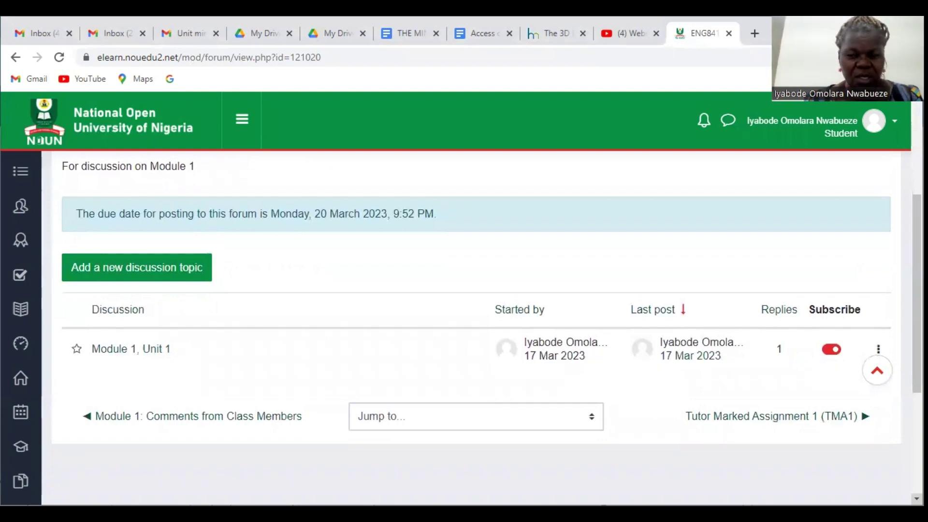
scroll(476, 329, down, 1)
scroll(476, 328, down, 1)
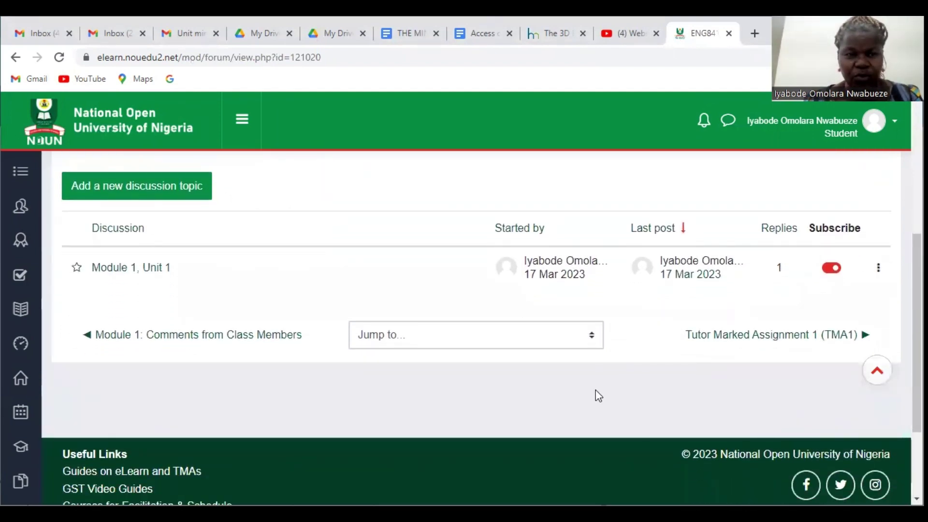
click(16, 58)
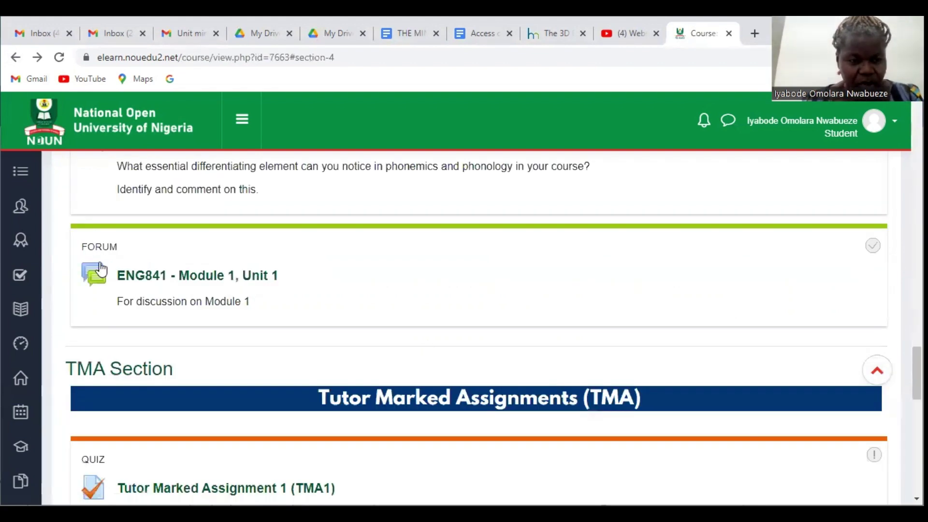
Reopen the "ENG841 - Module 1, Unit 1" forum and open its "Module 1, Unit 1" discussion
click(202, 276)
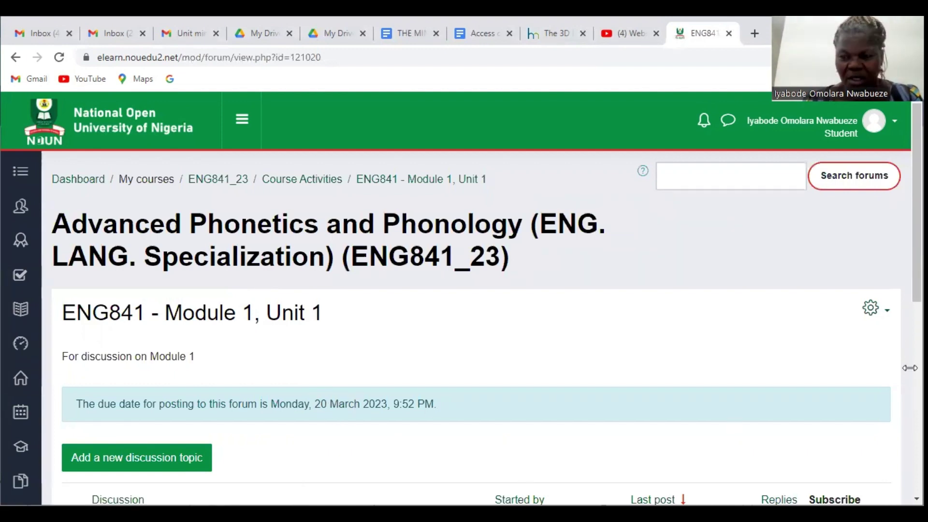
scroll(916, 498, down, 2)
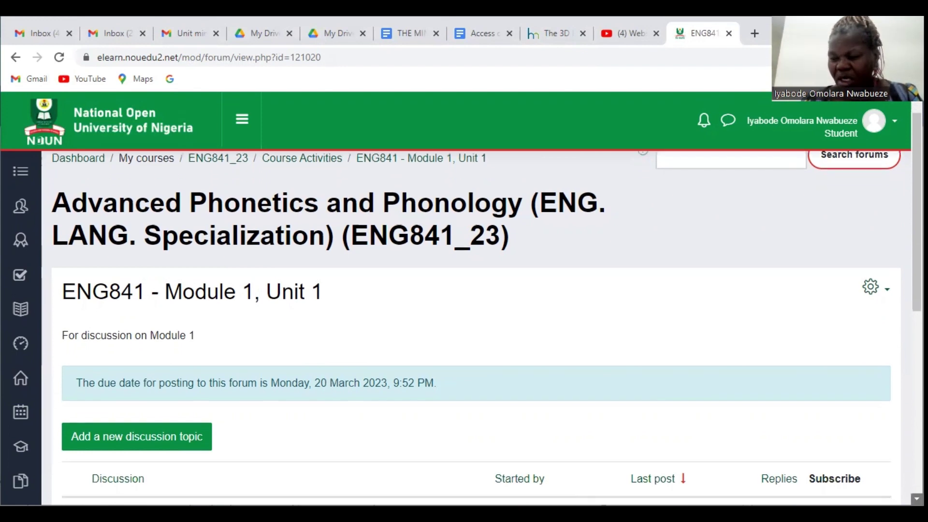
scroll(917, 498, down, 2)
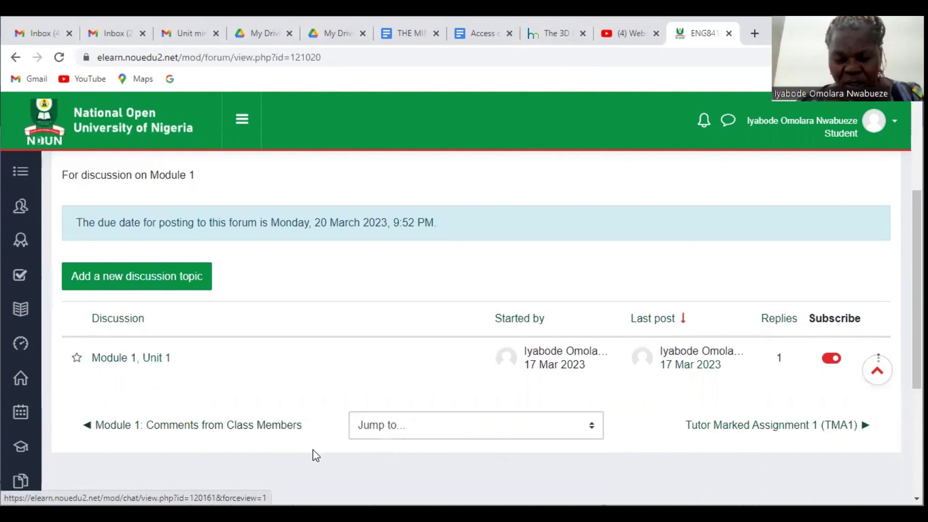
scroll(903, 421, down, 5)
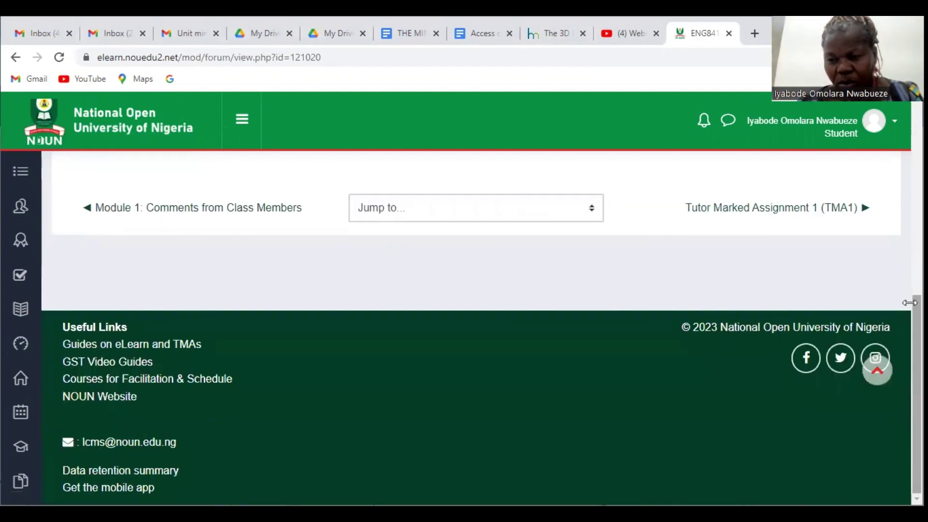
scroll(903, 197, up, 10)
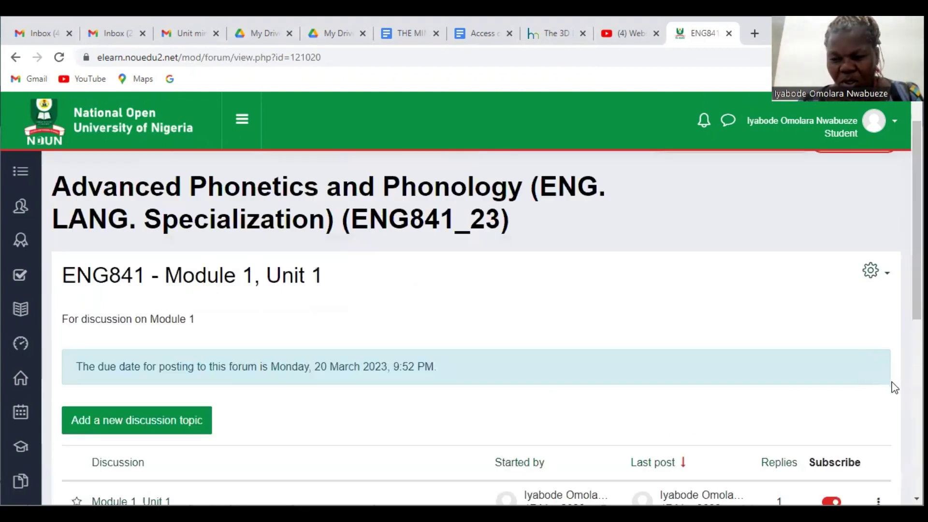
scroll(902, 476, down, 3)
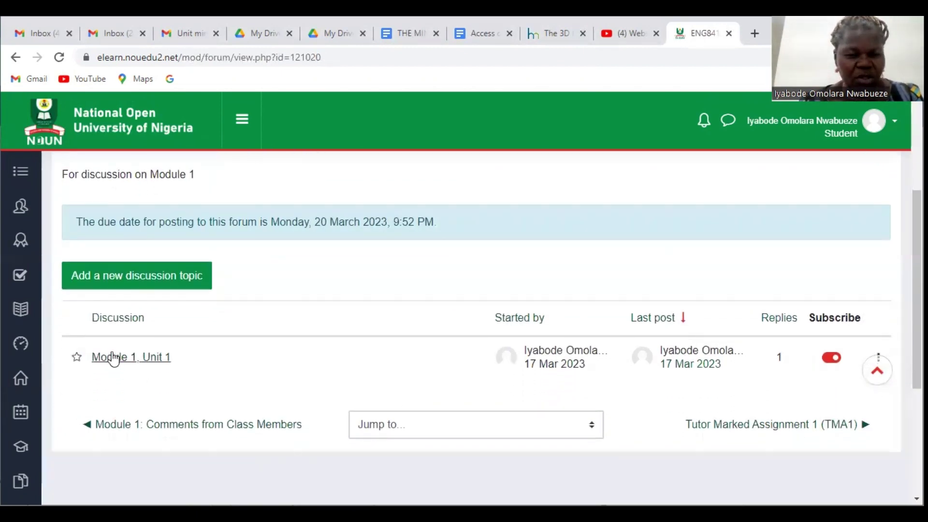
click(113, 358)
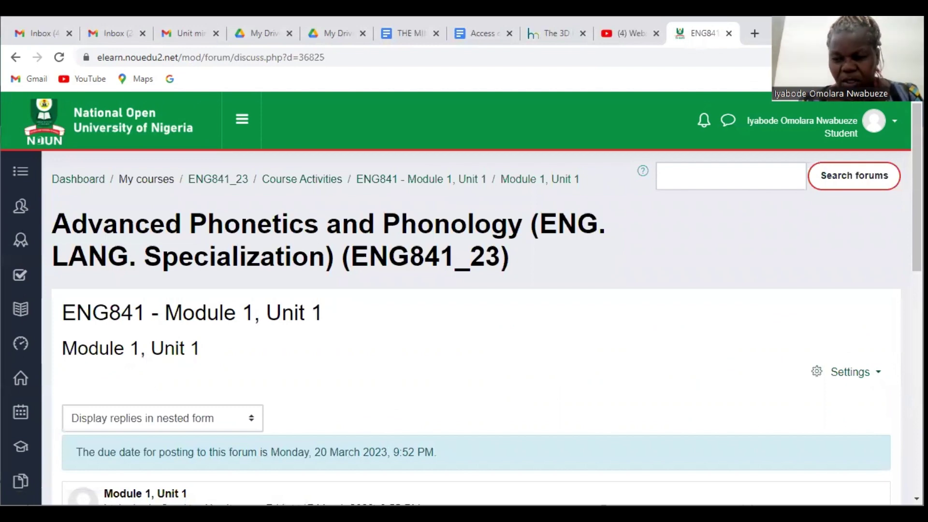
Reply to the answer "The reason they are differentiated is..." with "I do not agree with your comment." and post it to the forum
scroll(476, 329, down, 3)
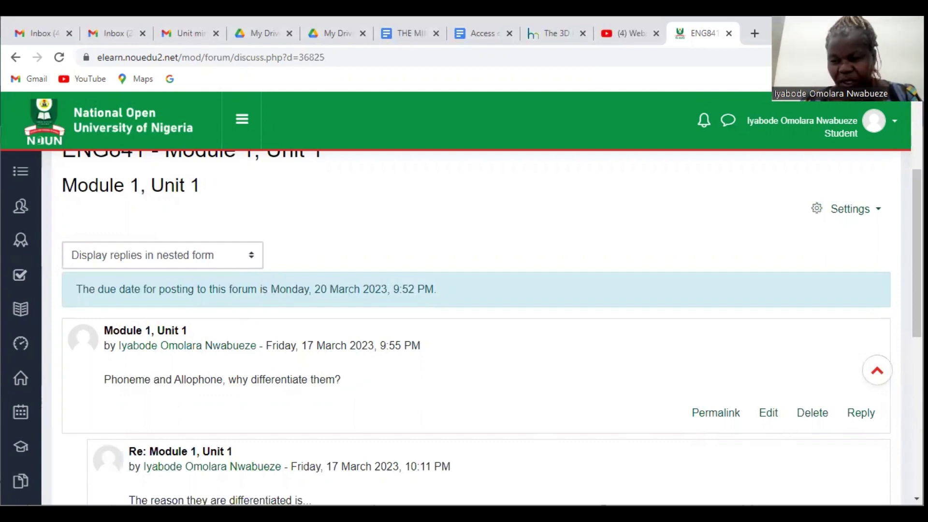
scroll(701, 485, down, 3)
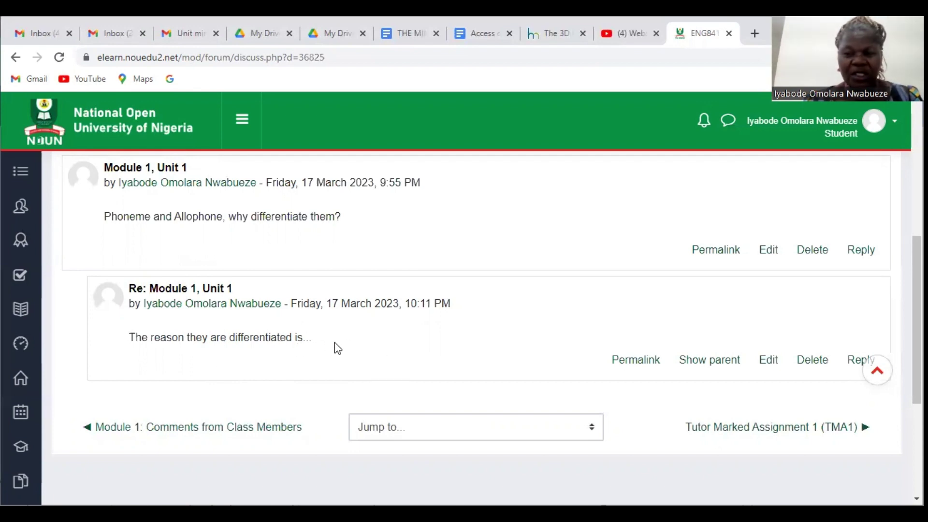
click(859, 364)
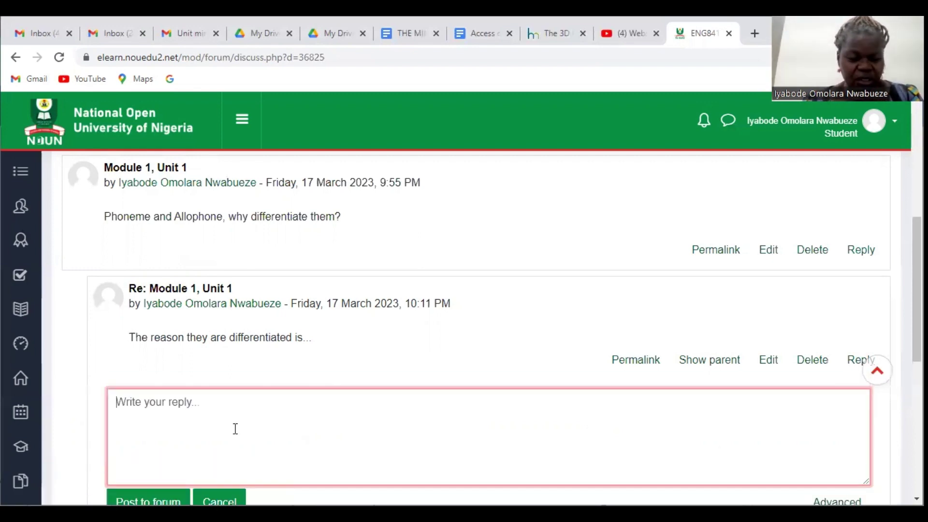
text(I d)
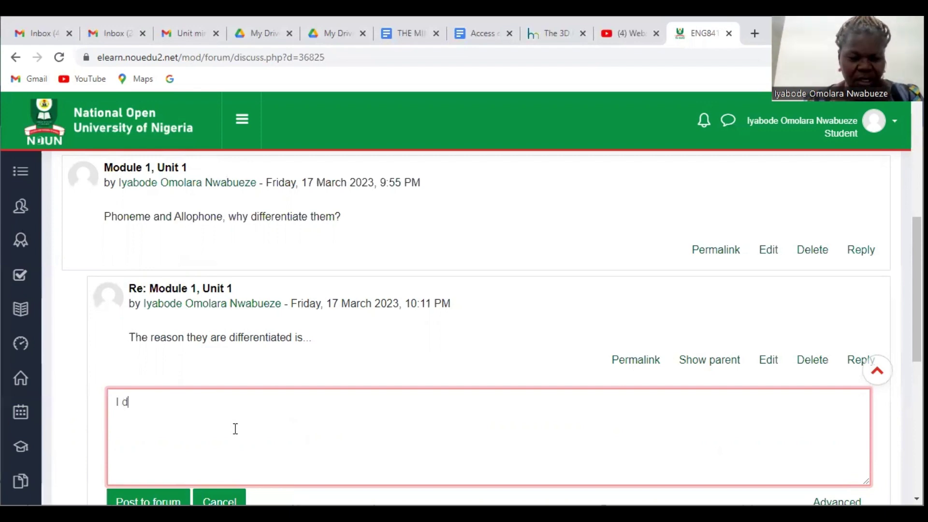
text(o not a)
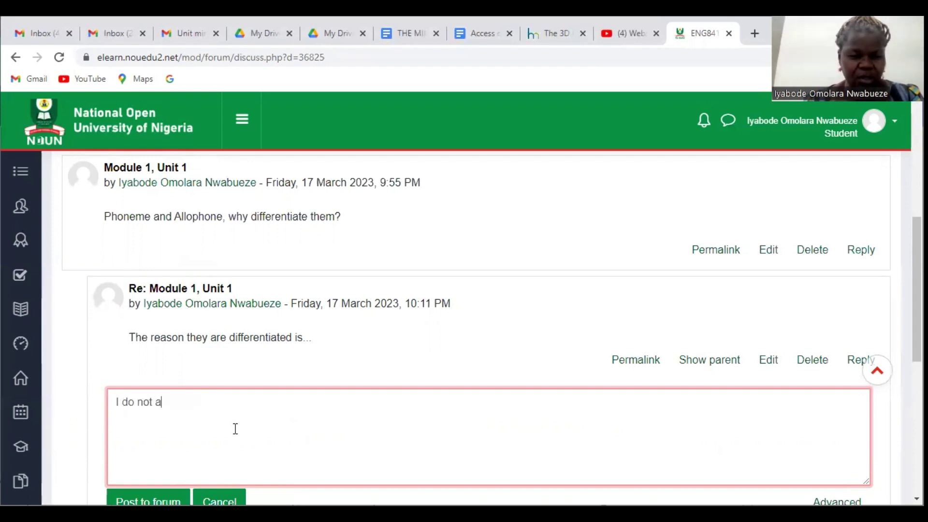
text(gree wit)
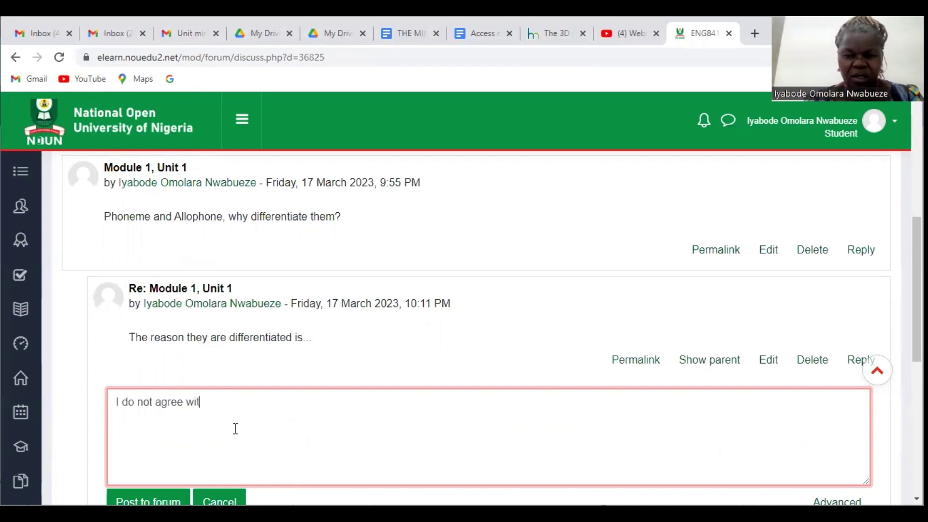
text(h )
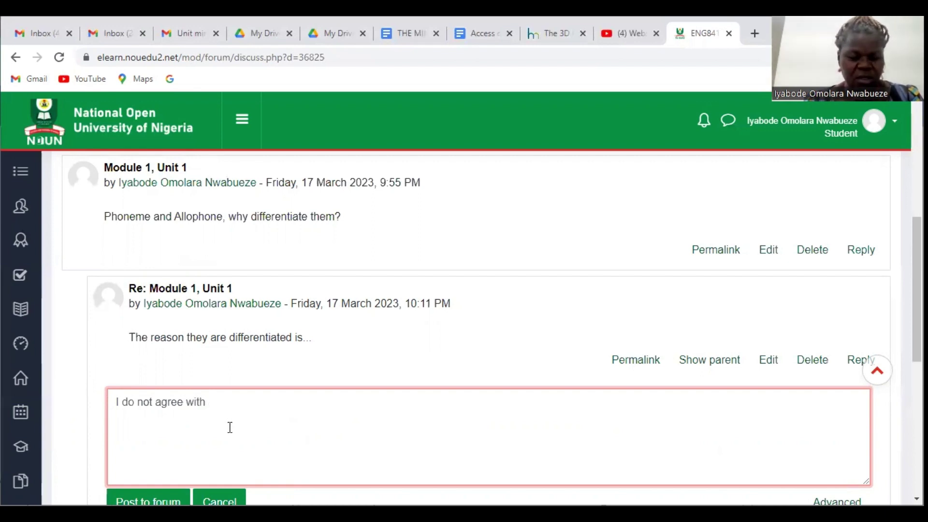
text(your comm)
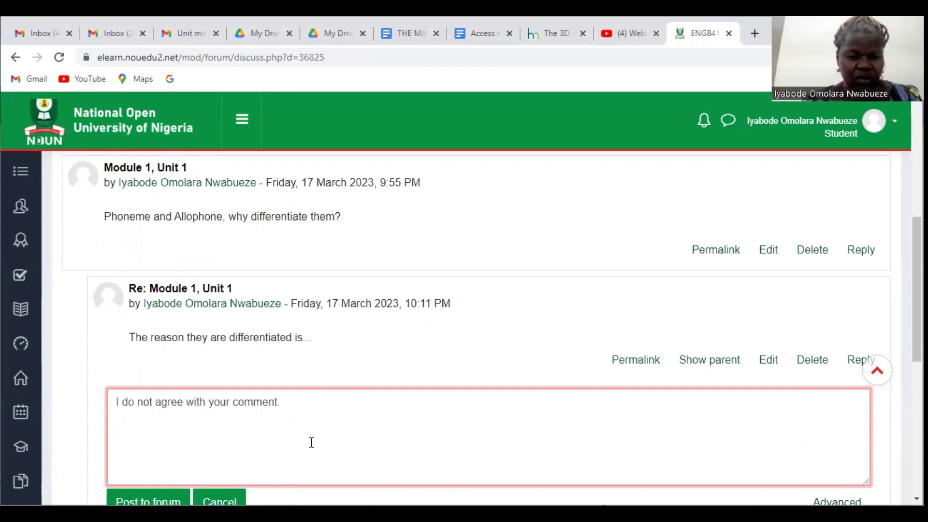
text(ent.)
click(159, 497)
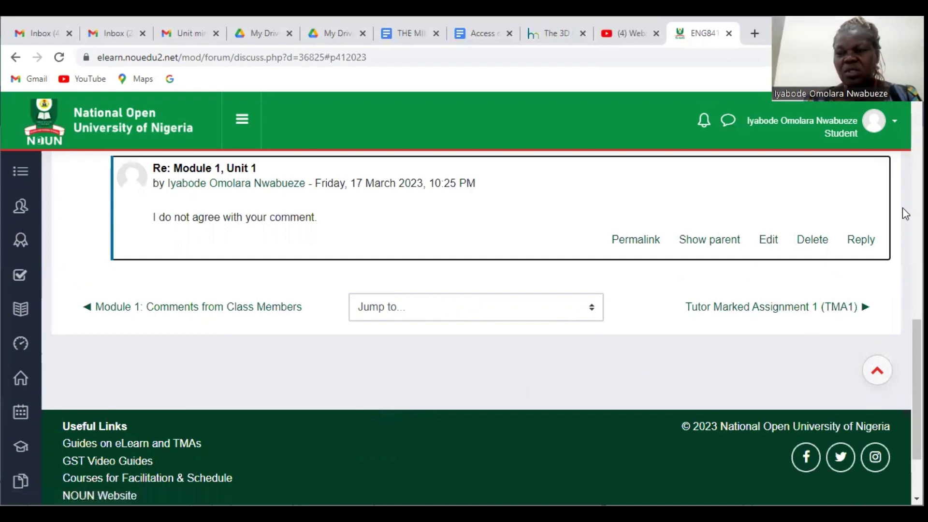
Leave the discussion, return to the dashboard and open the course Advanced English Syntax and Morphology of Present-Day English (ENG821_23)
scroll(903, 206, up, 6)
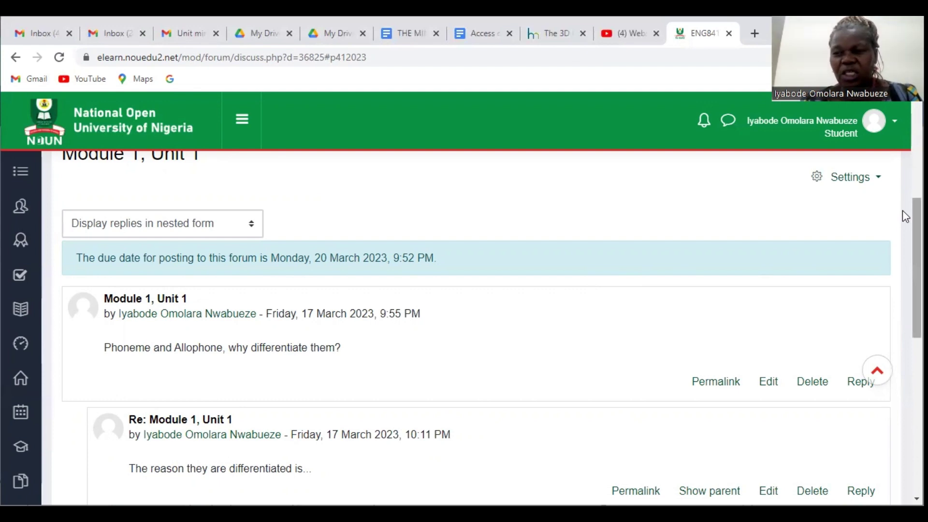
scroll(903, 189, up, 5)
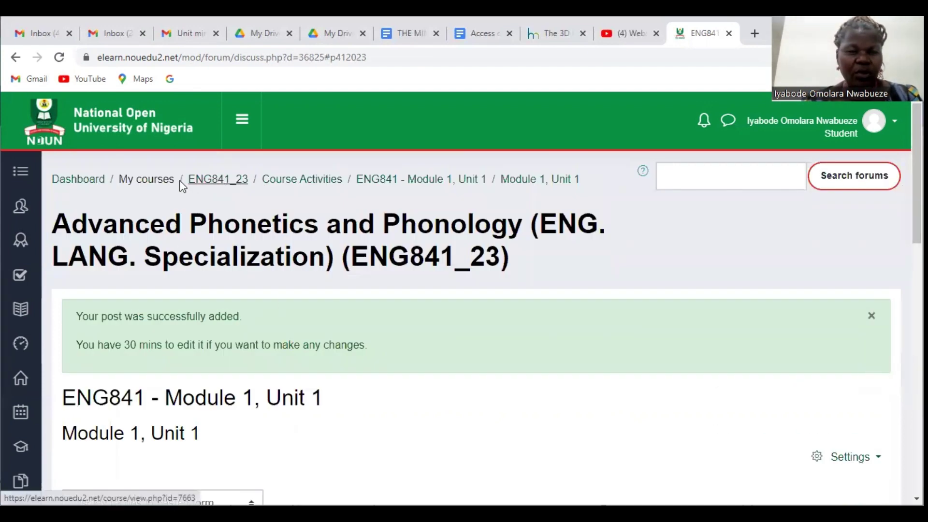
click(208, 181)
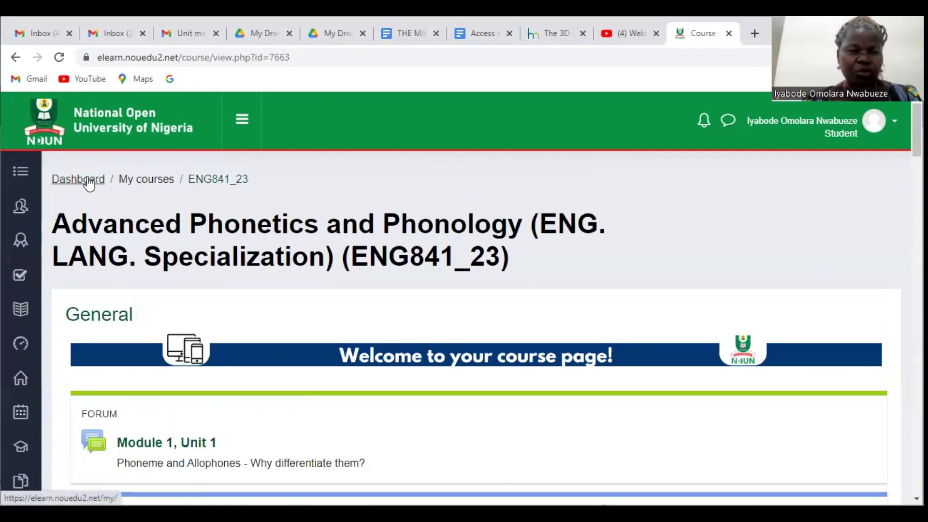
click(63, 181)
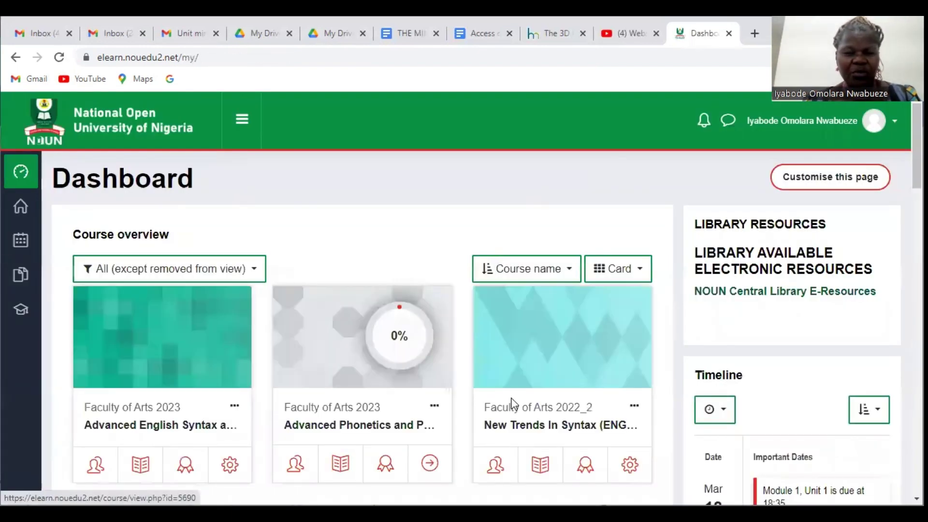
click(188, 364)
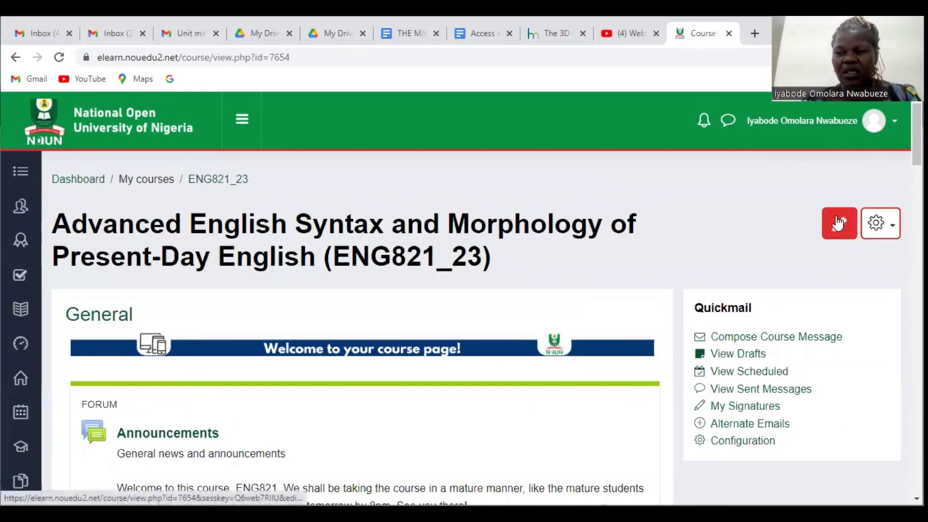
Turn editing on for the ENG821_23 course and switch to the Student role
click(838, 223)
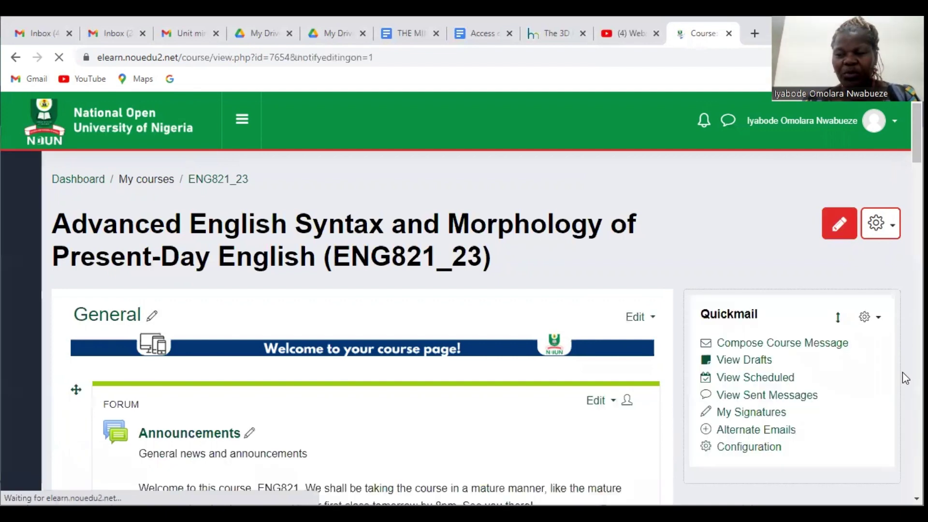
scroll(903, 448, down, 7)
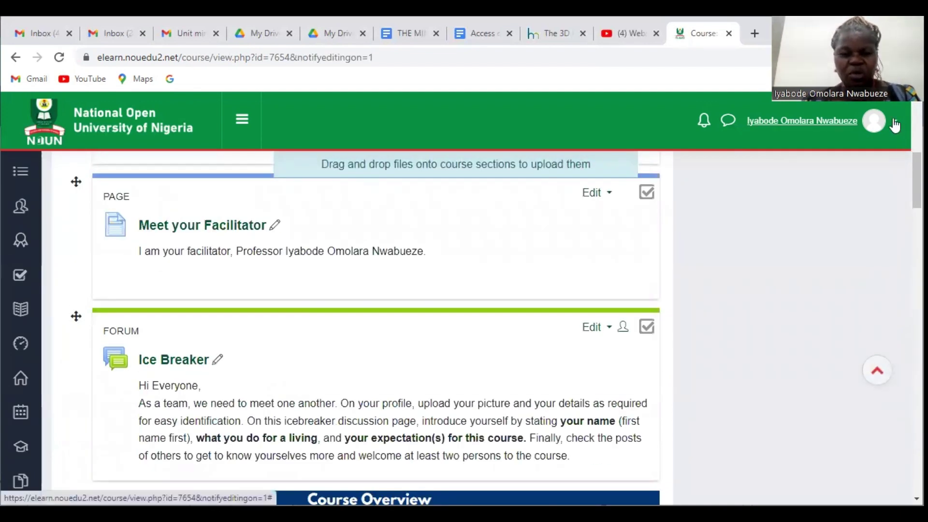
click(873, 137)
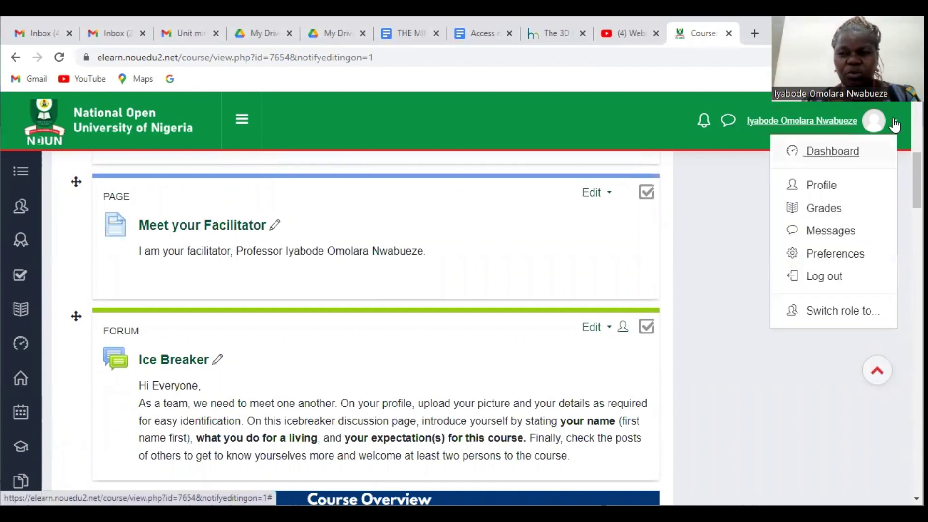
click(822, 315)
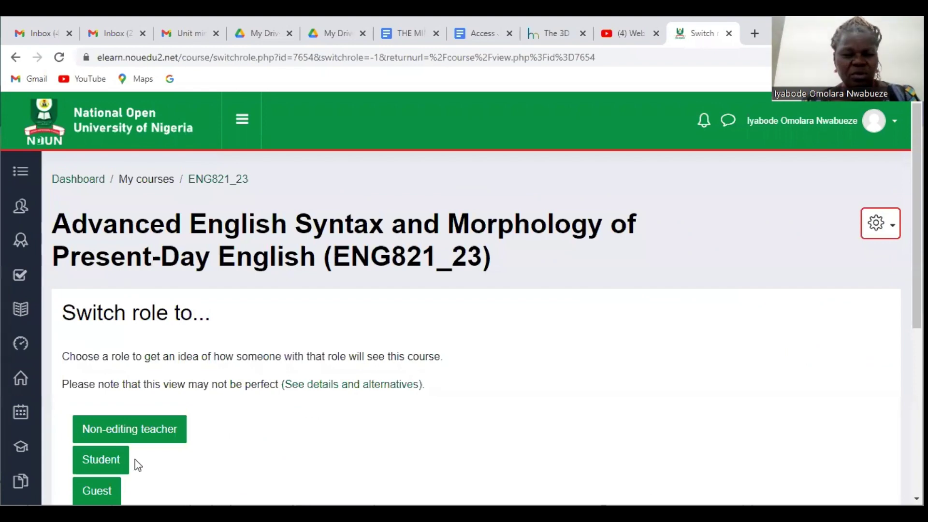
click(99, 460)
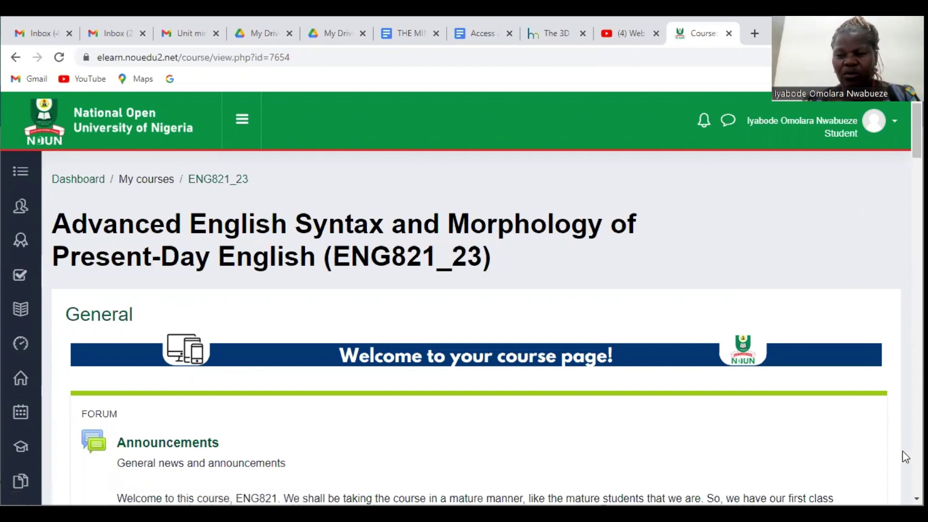
Look through the ENG821_23 sections down to Course Activities and open the chat "ENG821 - Module 1"
scroll(905, 457, down, 7)
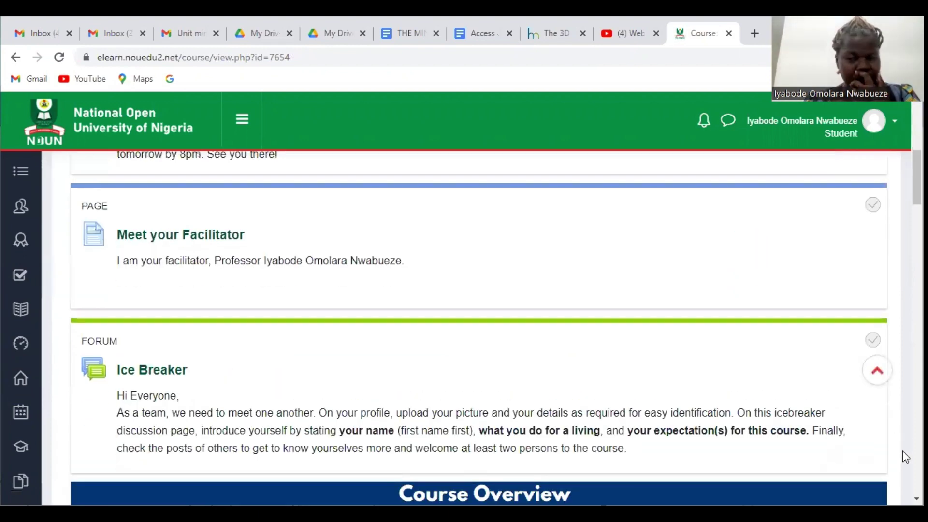
scroll(903, 452, down, 10)
scroll(905, 457, down, 7)
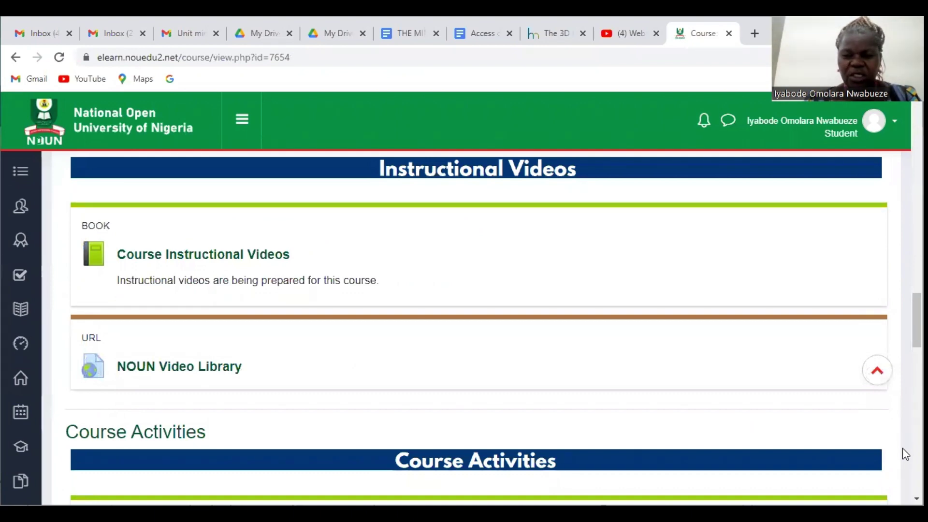
scroll(904, 450, down, 7)
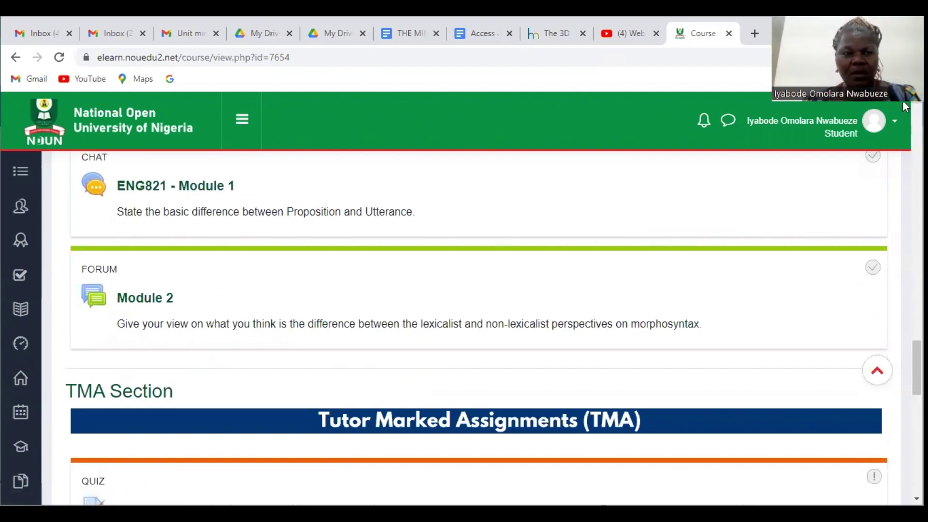
scroll(694, 271, up, 1)
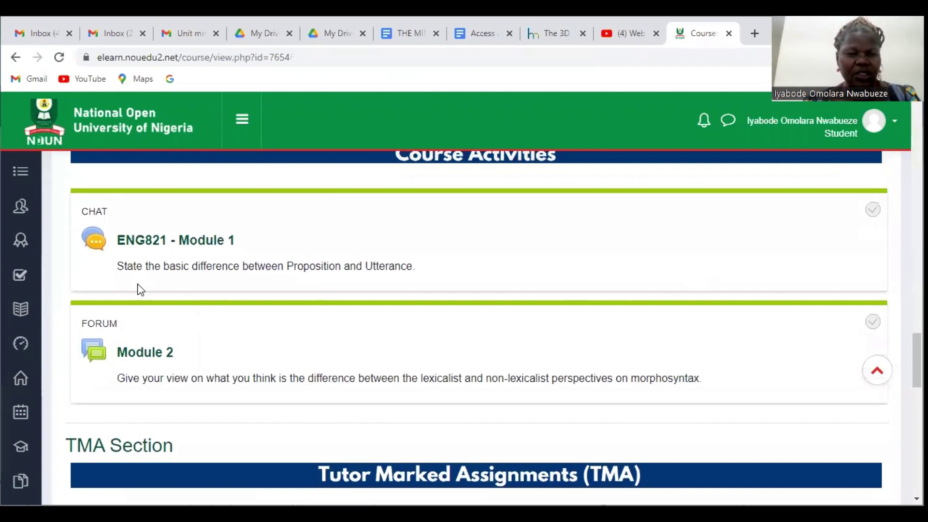
click(147, 242)
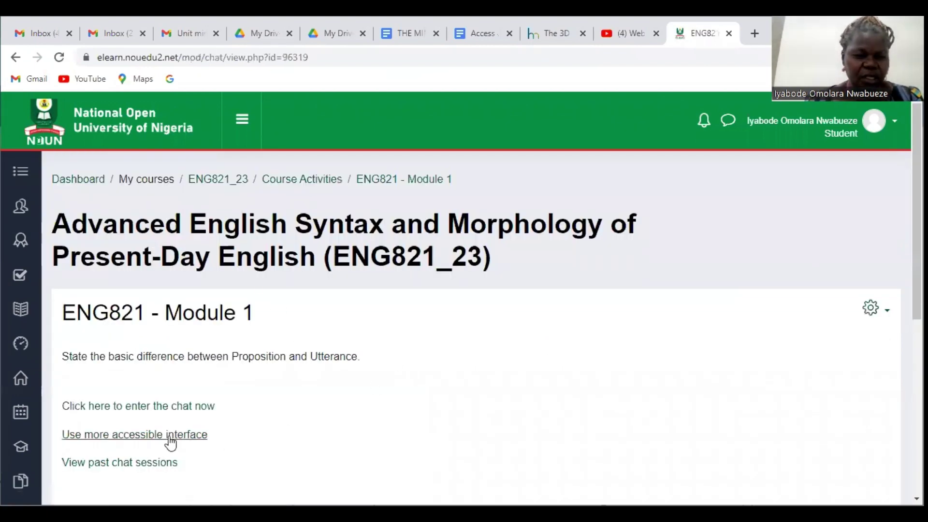
Try the chat's entry link and its more accessible interface, and return to the Course Activities section
click(136, 406)
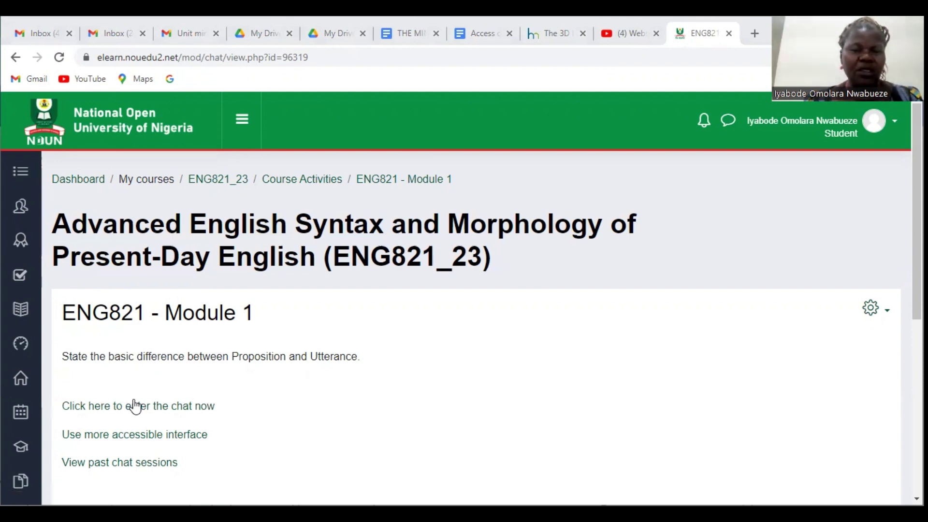
click(103, 435)
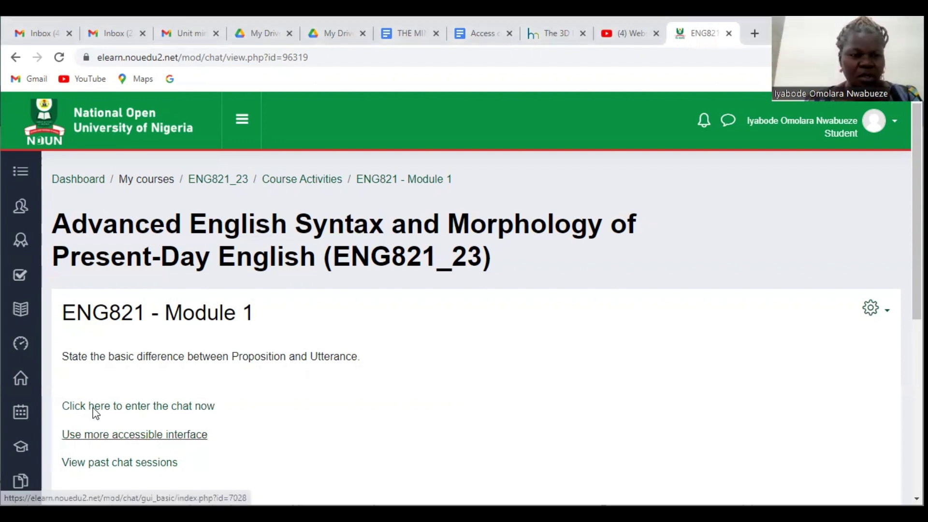
click(278, 180)
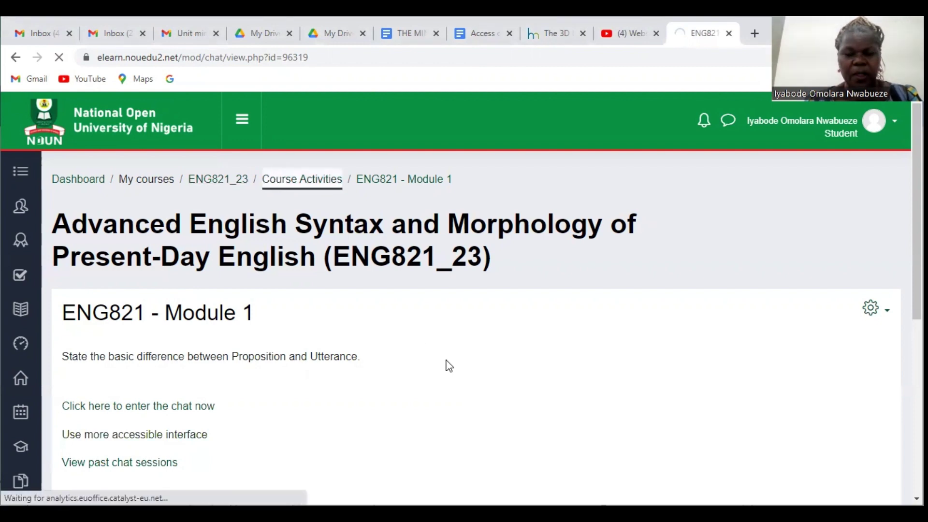
key(alt+Left)
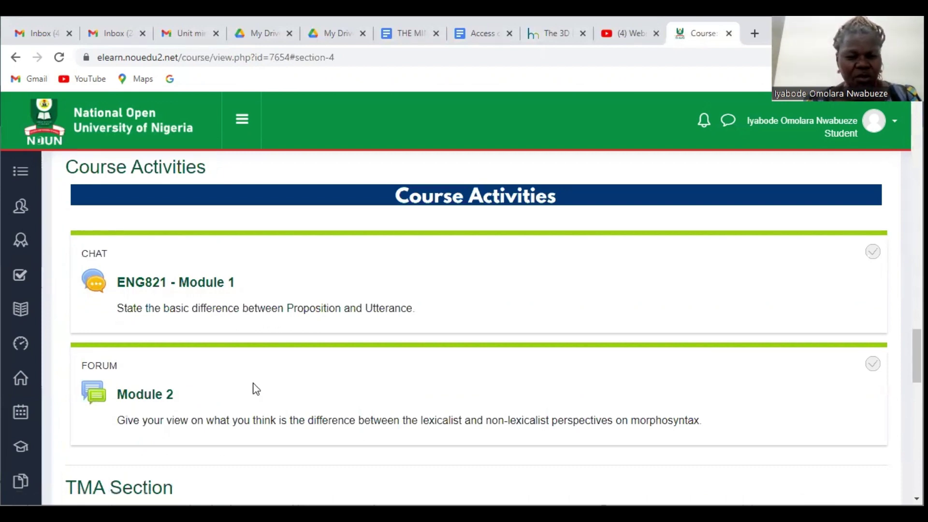
Open the "Module 2" forum, review its due date and discussion list, and open the "Module 2" discussion
click(144, 401)
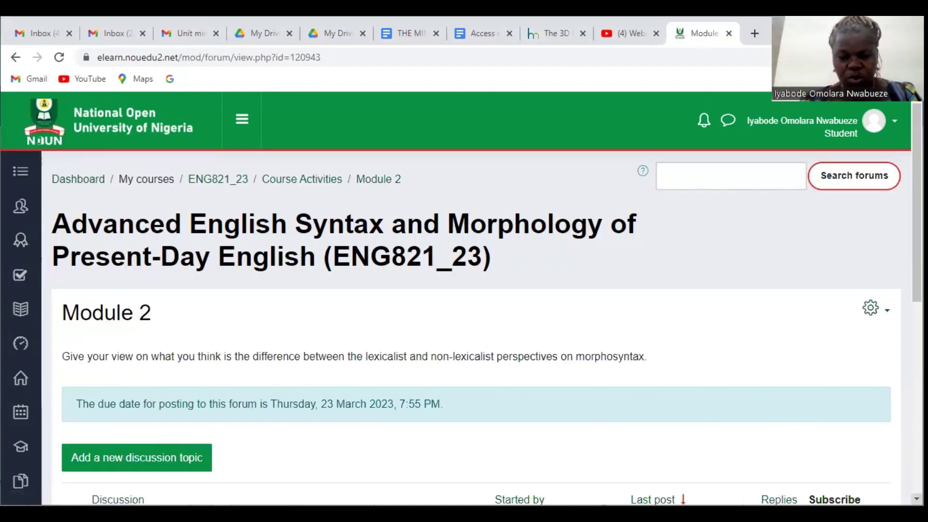
scroll(482, 329, down, 3)
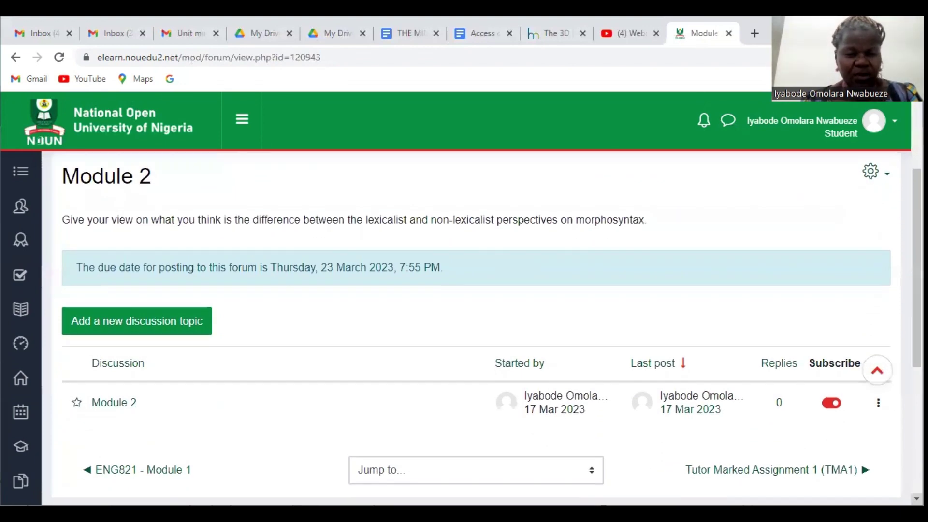
scroll(482, 329, down, 1)
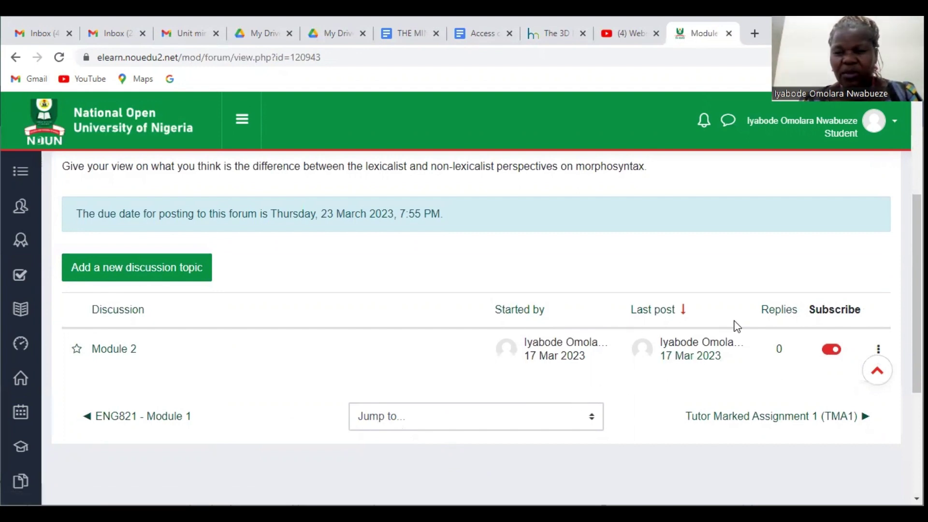
click(123, 351)
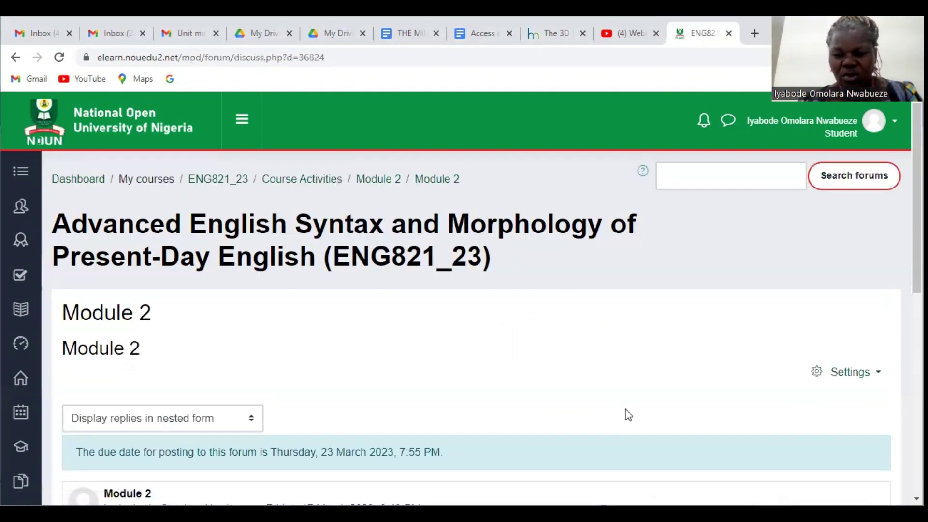
Reply to the opening post of the "Module 2" discussion with "I think these two are almost the same." and post it to the forum
scroll(482, 329, down, 3)
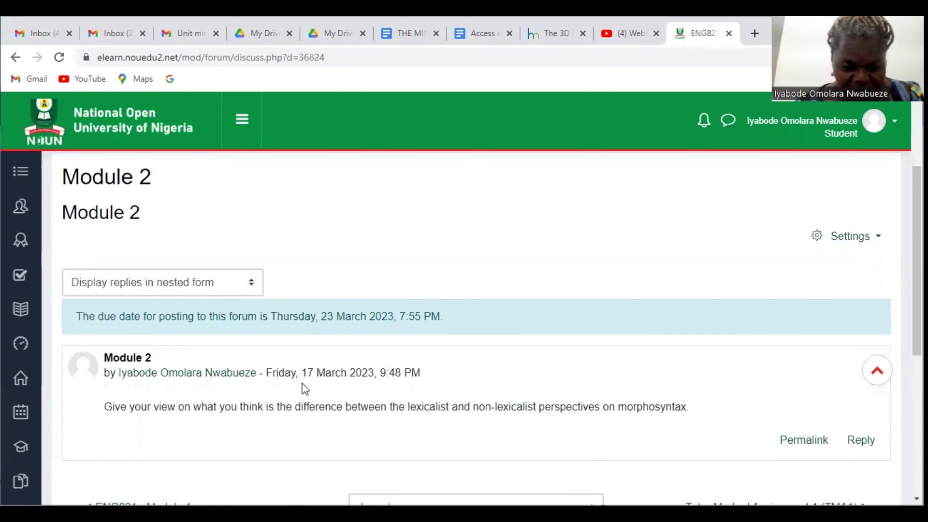
click(861, 441)
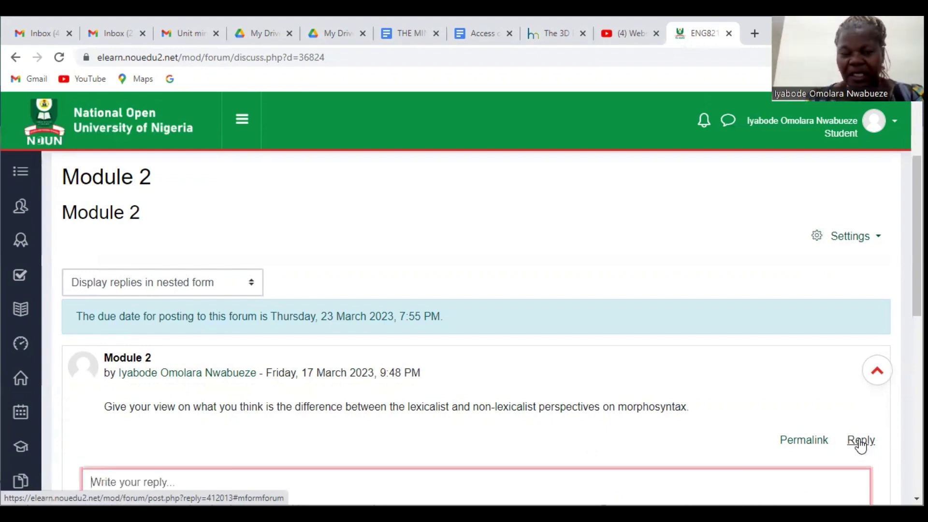
scroll(544, 425, down, 2)
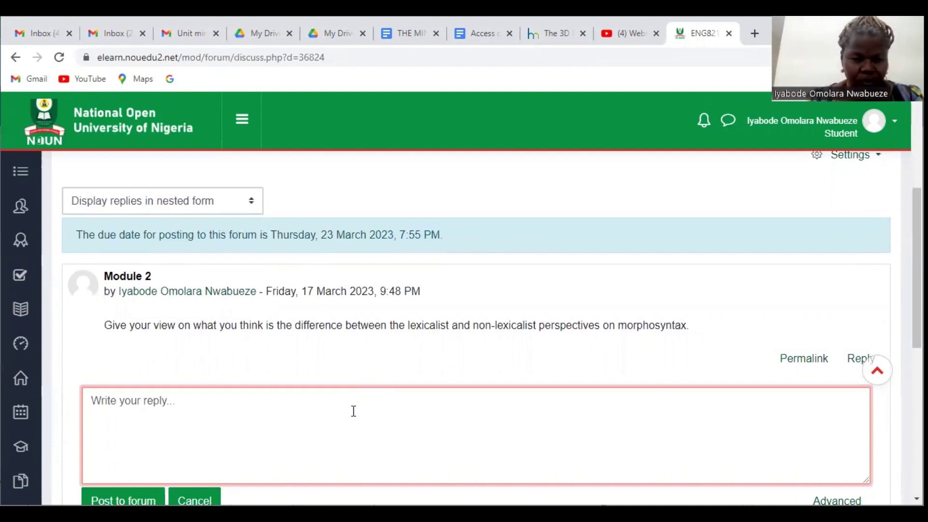
text(I thin)
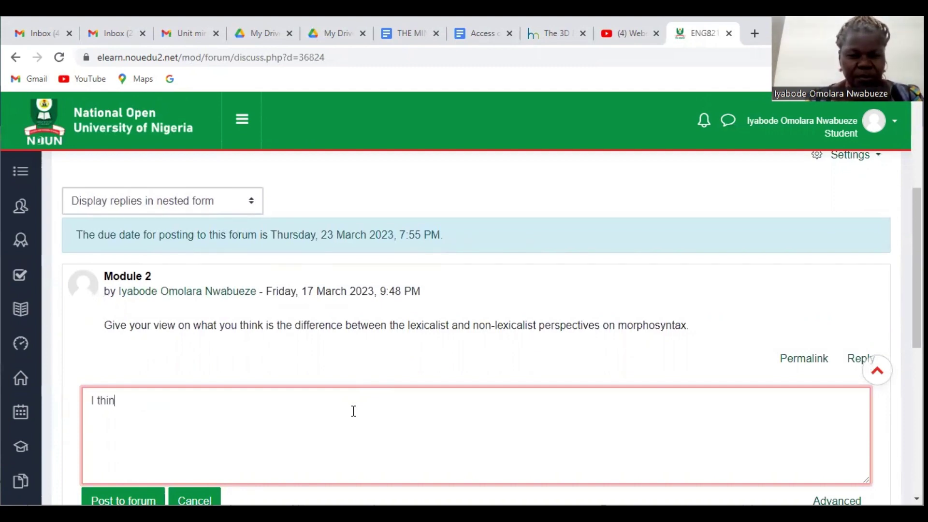
text(k th)
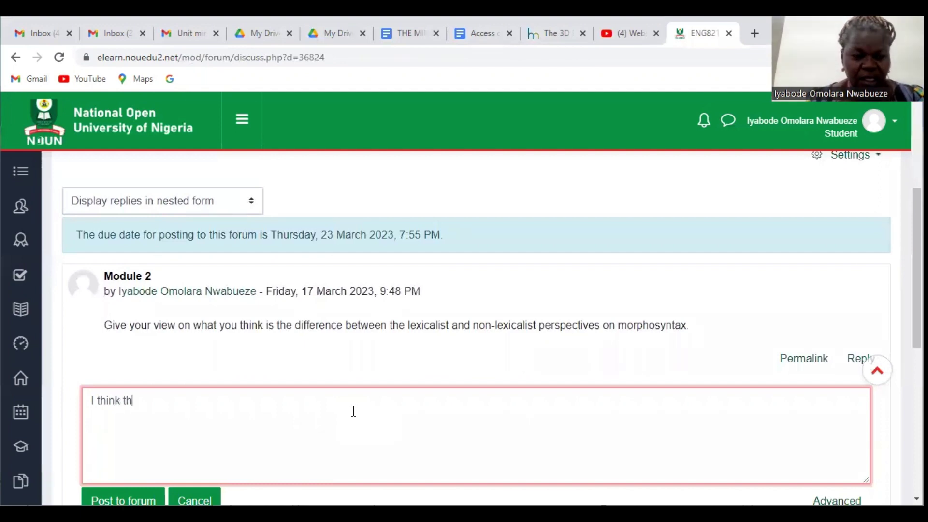
text(ese two)
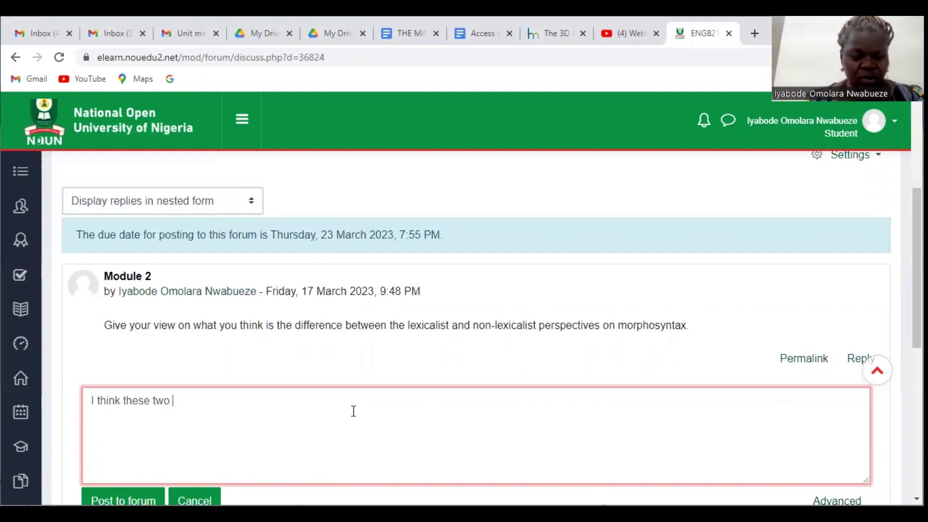
text( are almost the same.)
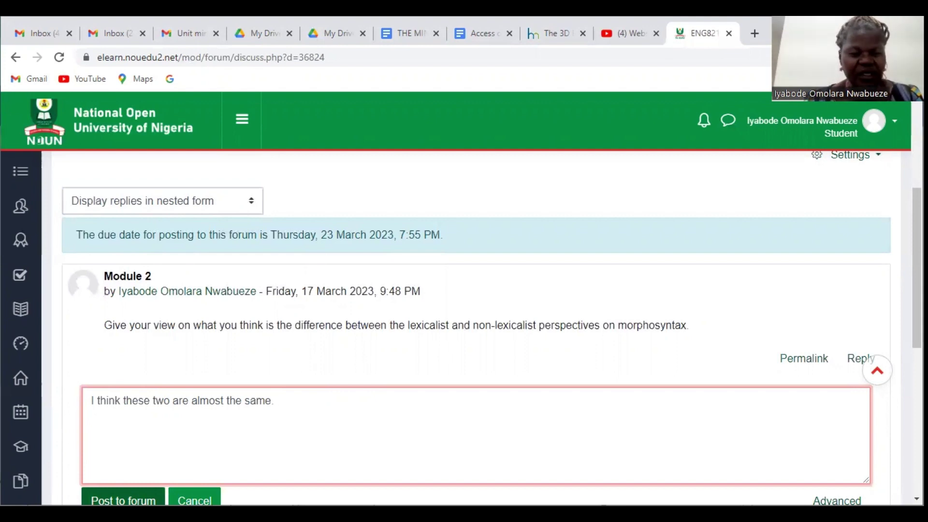
key(Tab)
key(Return)
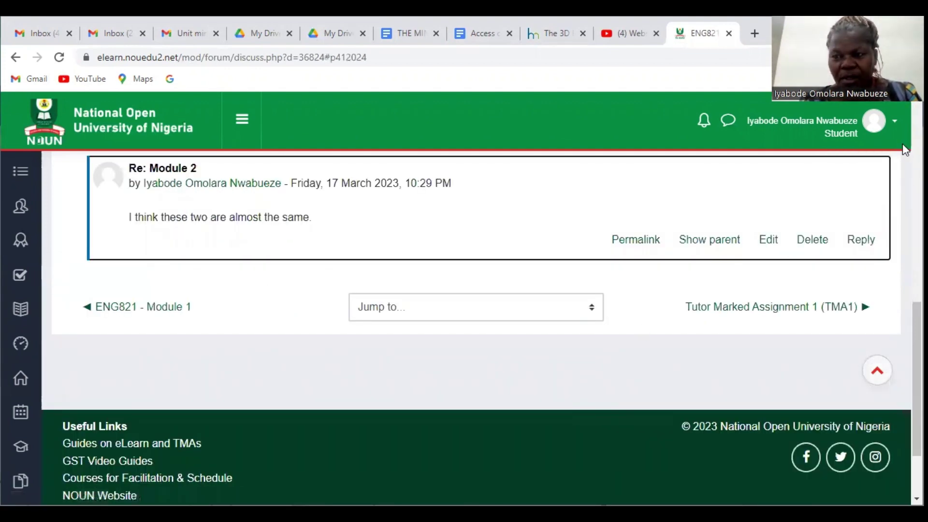
scroll(903, 103, up, 3)
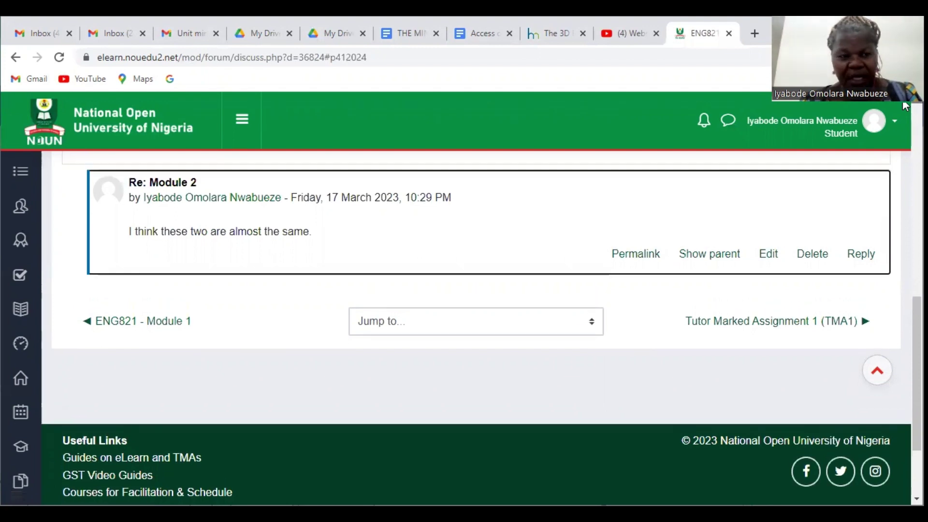